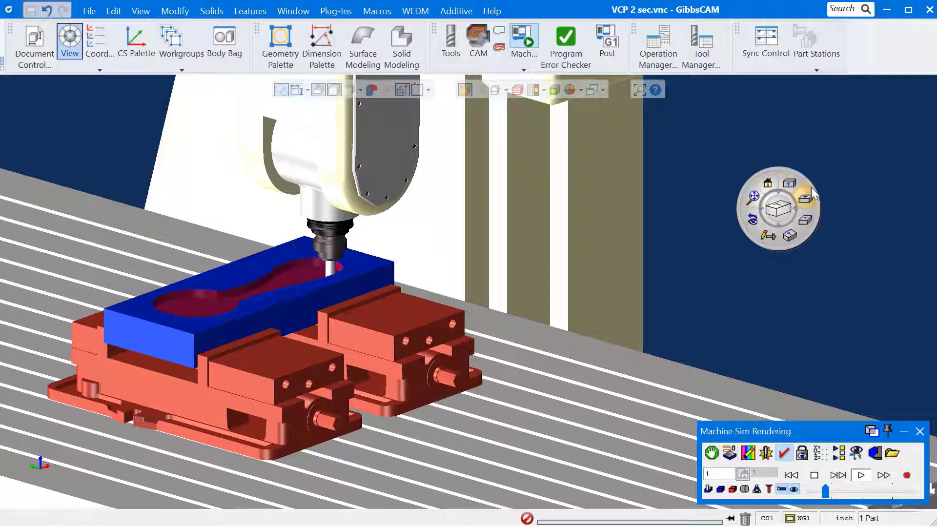
# Step: Move the view trackball closer to the part and close the Machine Sim Rendering window
pyautogui.moveTo(813, 188); pyautogui.dragTo(767, 168)
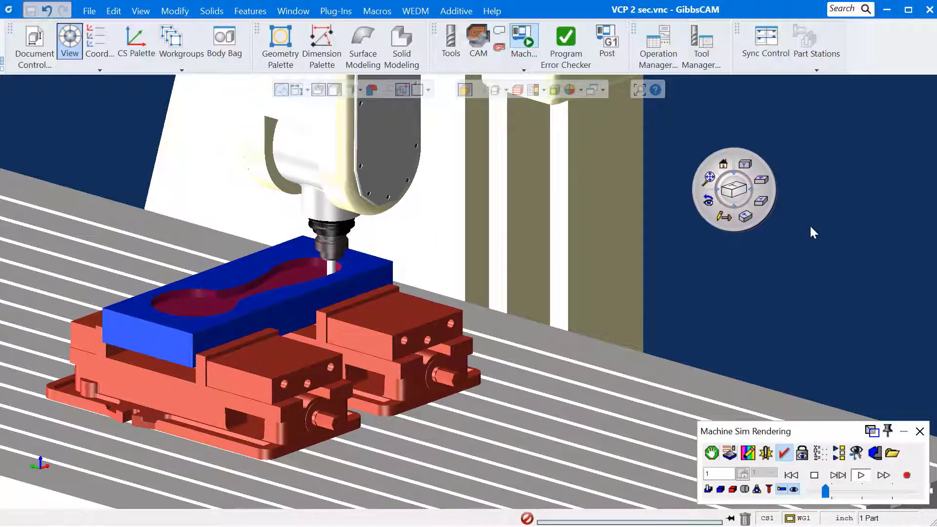
pyautogui.click(920, 431)
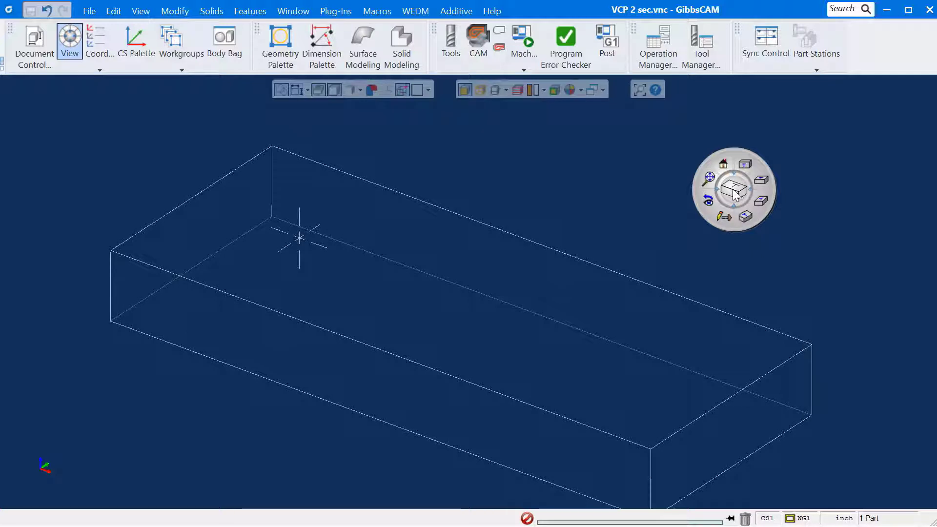
pyautogui.moveTo(735, 195); pyautogui.dragTo(733, 190)
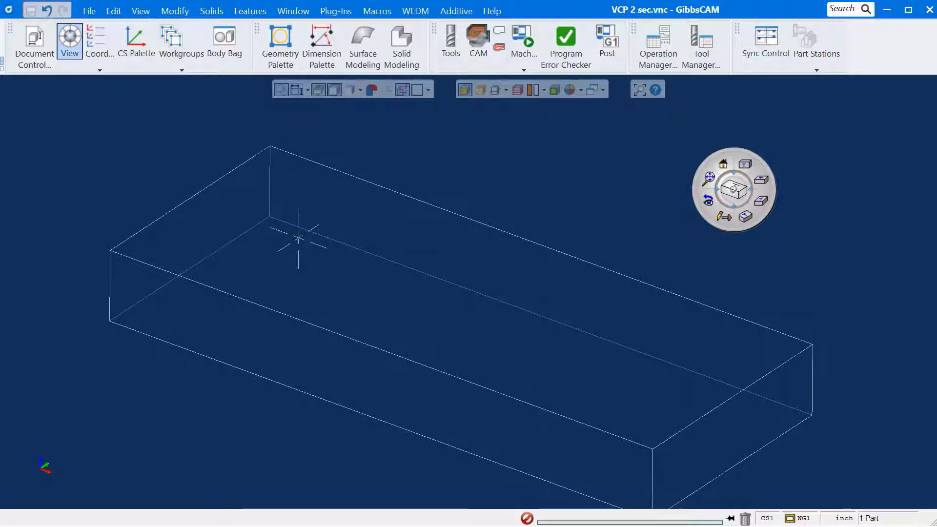
# Step: Open the trackball customization and examine which commands can be assigned, from File through View to Modify
pyautogui.rightClick(734, 191)
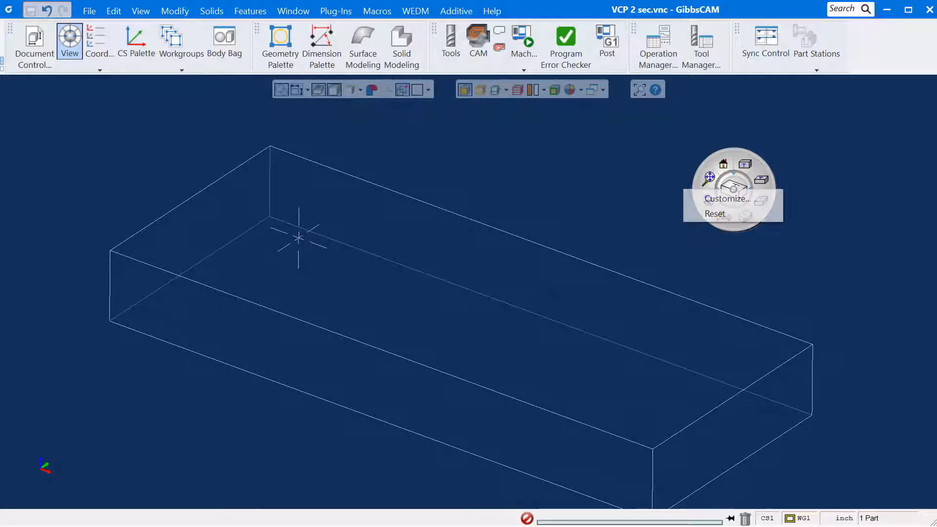
pyautogui.click(743, 197)
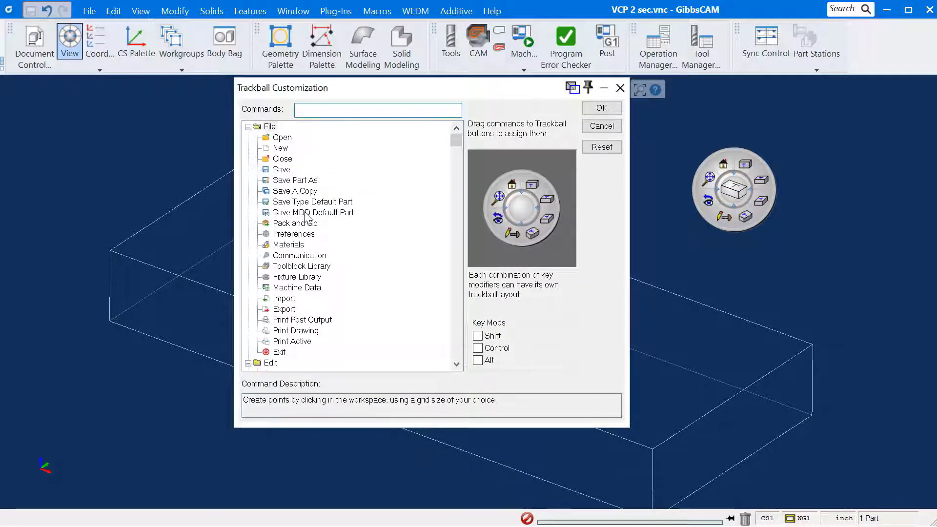
pyautogui.scroll(-6, 307, 217)
pyautogui.scroll(-8, 317, 260)
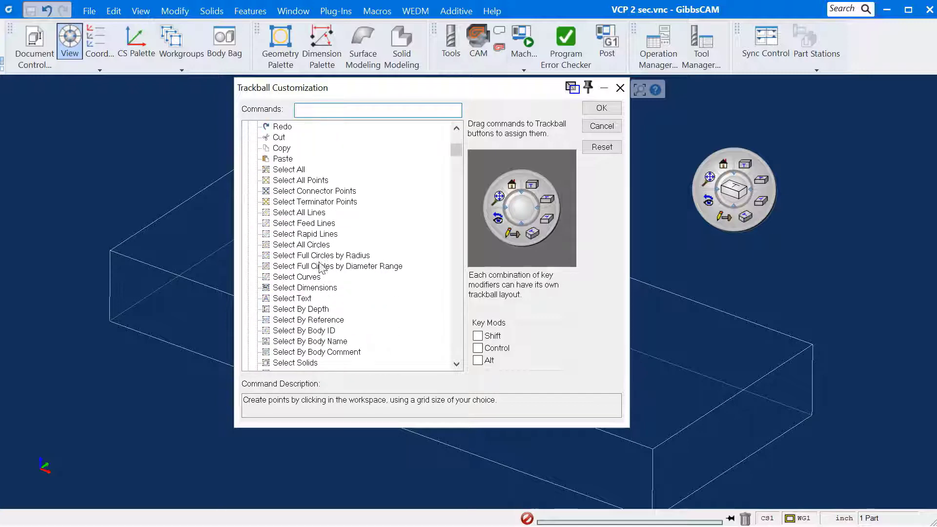
pyautogui.scroll(-11, 322, 270)
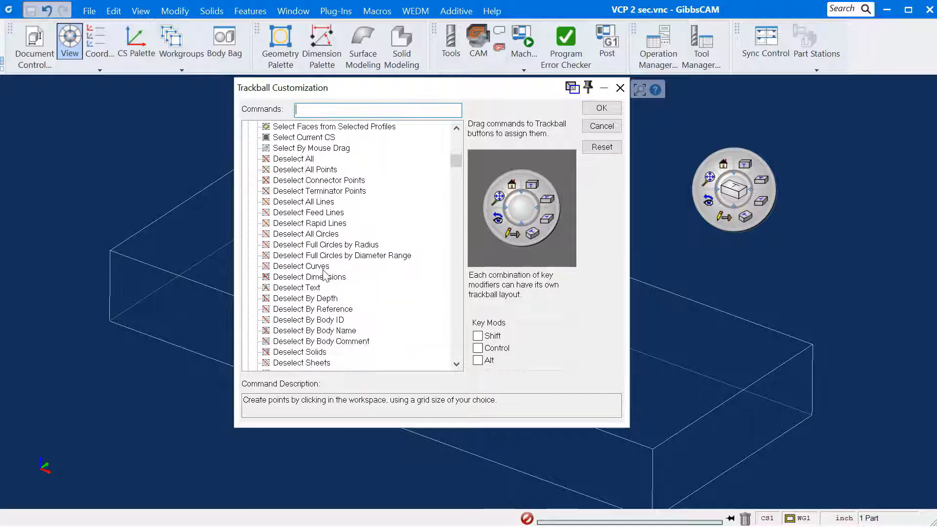
pyautogui.scroll(-6, 327, 281)
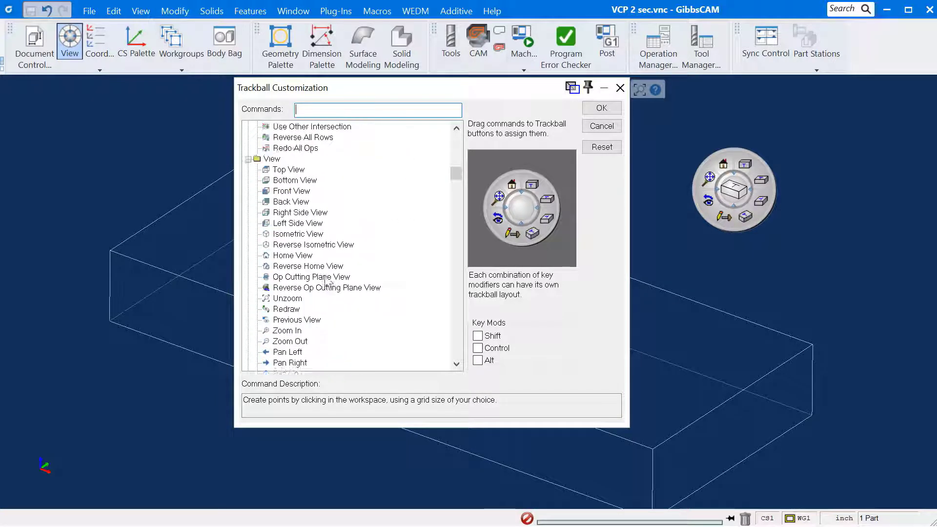
pyautogui.scroll(-3, 332, 286)
pyautogui.scroll(-2, 336, 291)
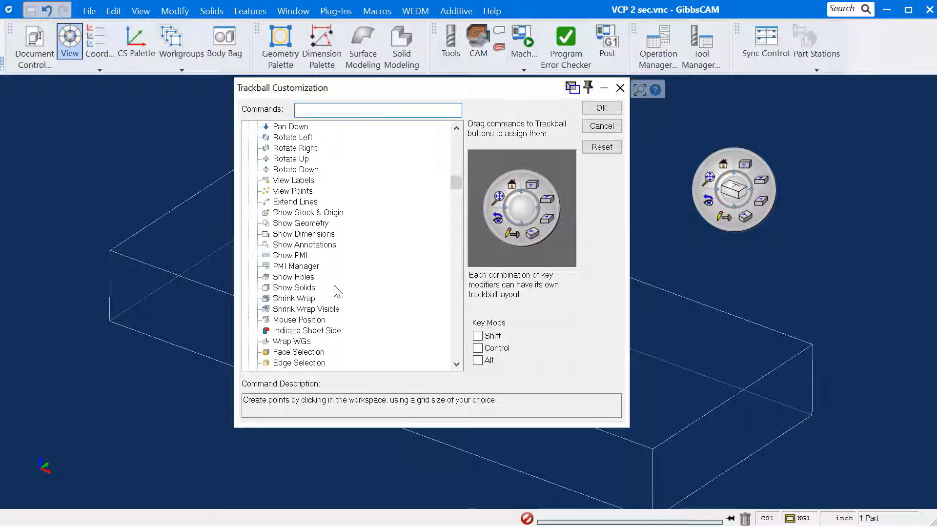
pyautogui.scroll(-5, 337, 292)
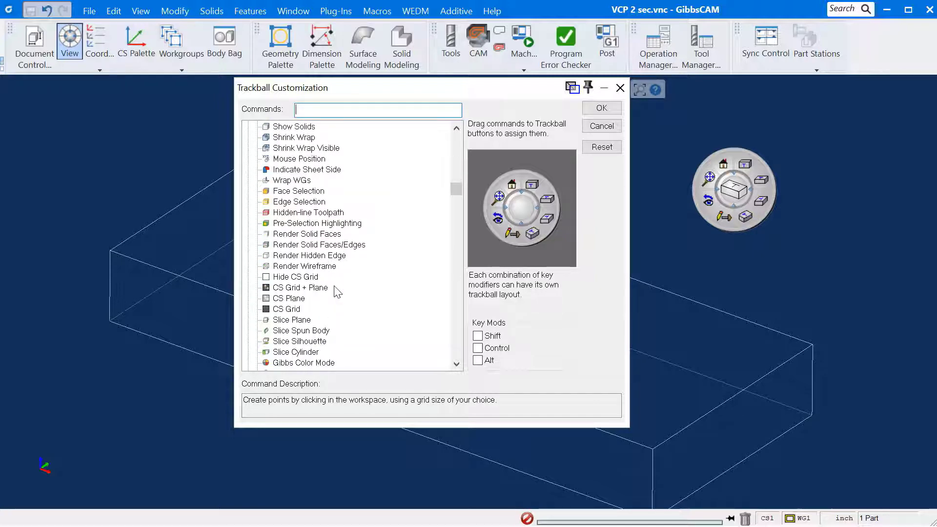
pyautogui.scroll(-9, 336, 292)
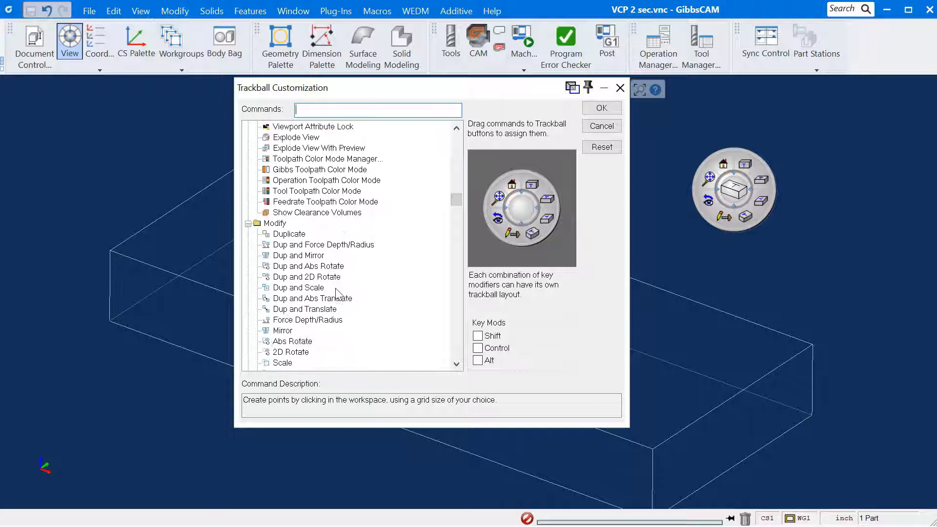
pyautogui.scroll(-1, 337, 294)
pyautogui.scroll(-5, 337, 293)
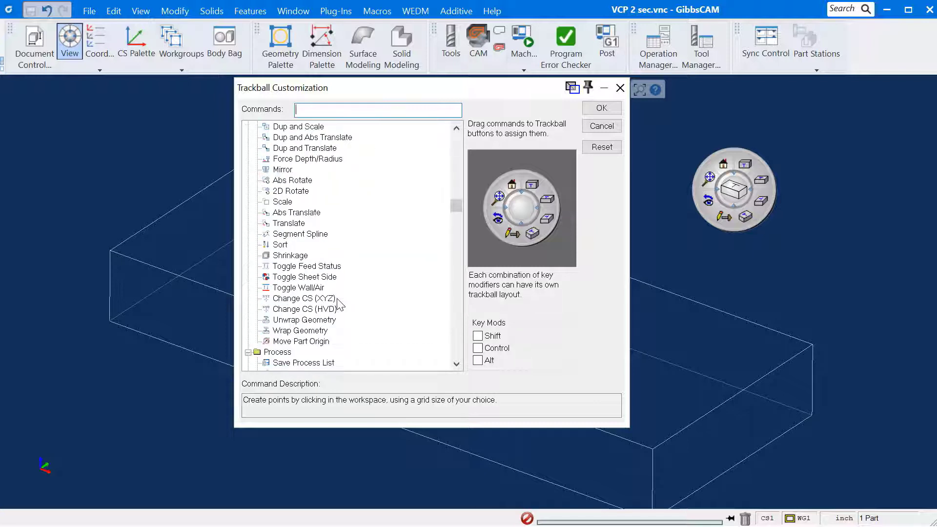
# Step: Search for "mouse point" and assign Mouse Point to the trackball's Top View button in the Control-modifier layout, accepting the change
pyautogui.click(342, 110)
pyautogui.write('mouse point')
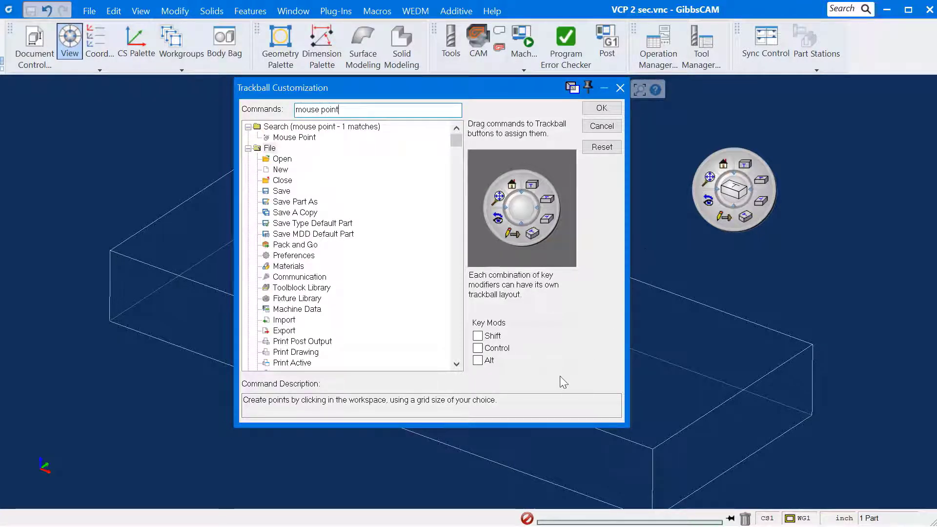
pyautogui.click(489, 352)
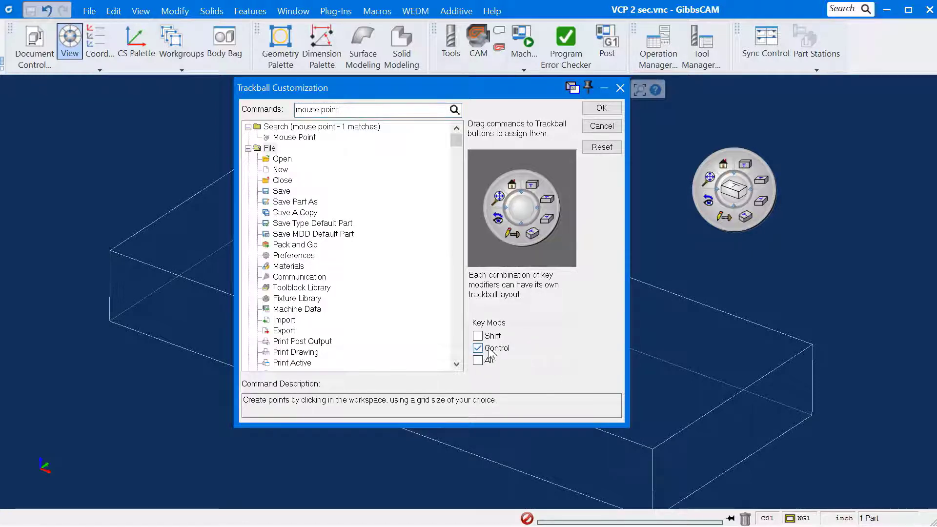
pyautogui.moveTo(287, 143); pyautogui.dragTo(537, 190)
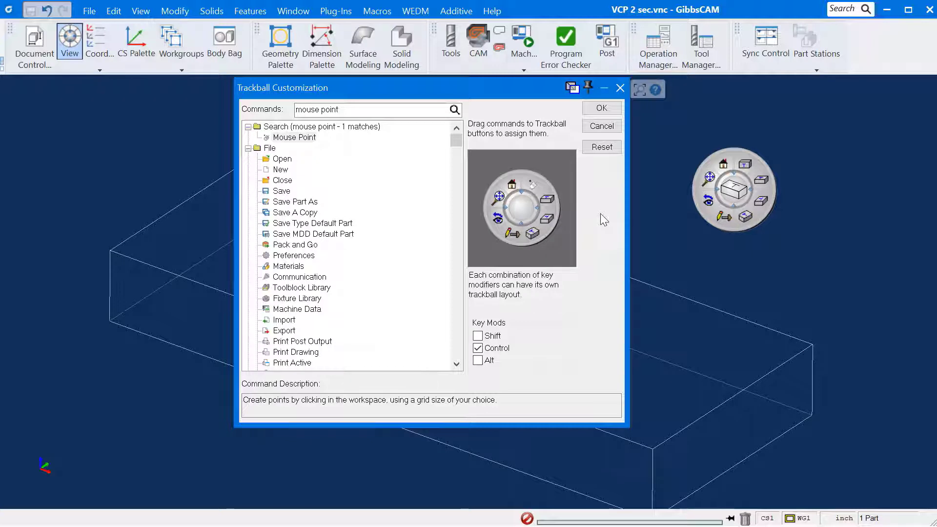
pyautogui.click(605, 109)
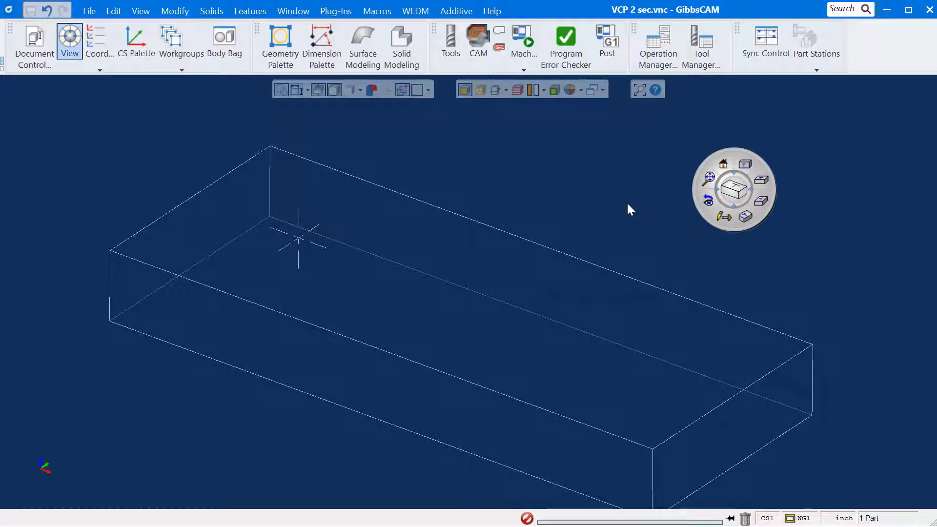
# Step: Use the trackball's Mouse Point command to place seven points at Z 0 spread across the stock block, and close the Workgroup dialog
pyautogui.click(745, 165)
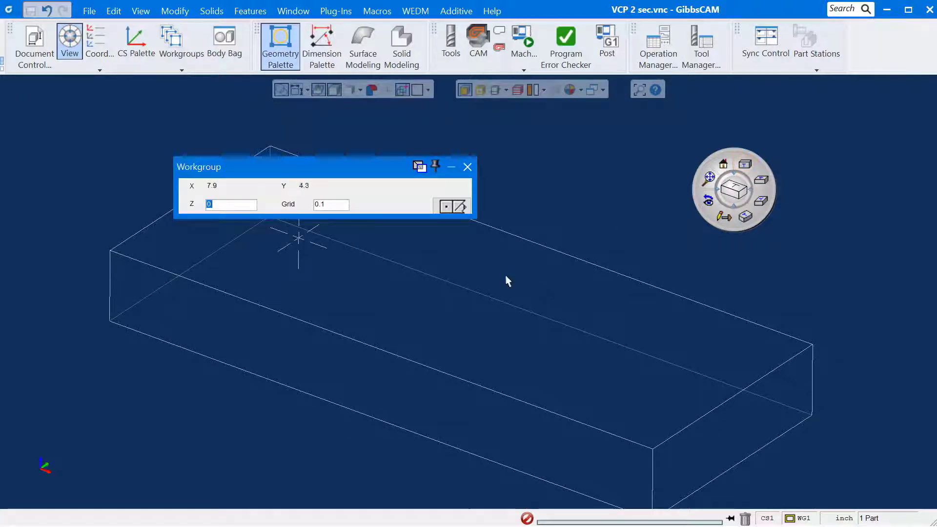
pyautogui.click(456, 341)
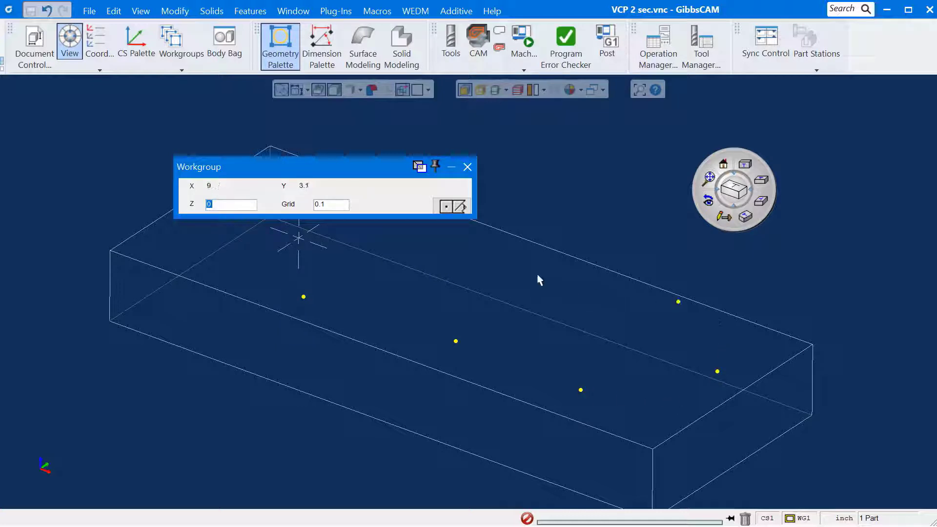
pyautogui.click(467, 169)
pyautogui.click(467, 164)
# Step: Assign Point Dimension and Point To Point Dimension to the two trackball buttons clockwise after Mouse Point in the Control-modifier layout
pyautogui.rightClick(741, 195)
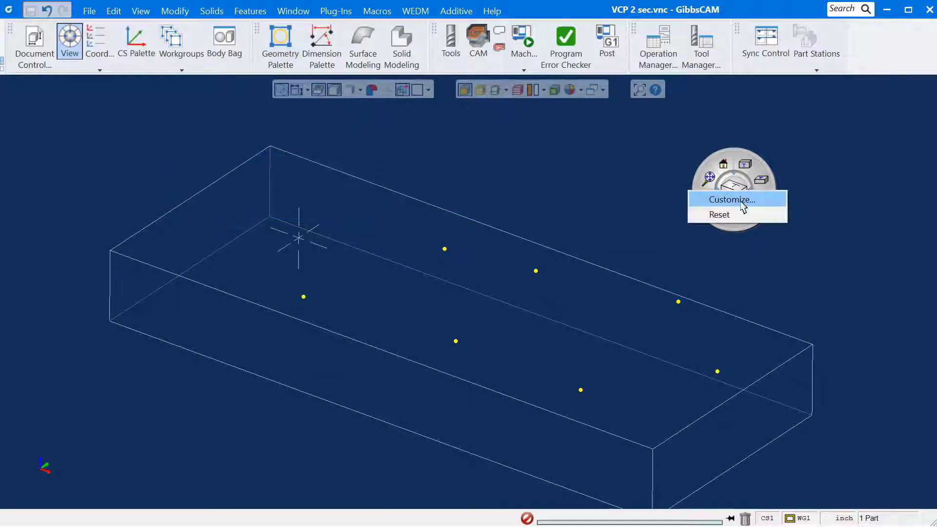
pyautogui.click(742, 201)
pyautogui.moveTo(439, 110); pyautogui.dragTo(296, 110)
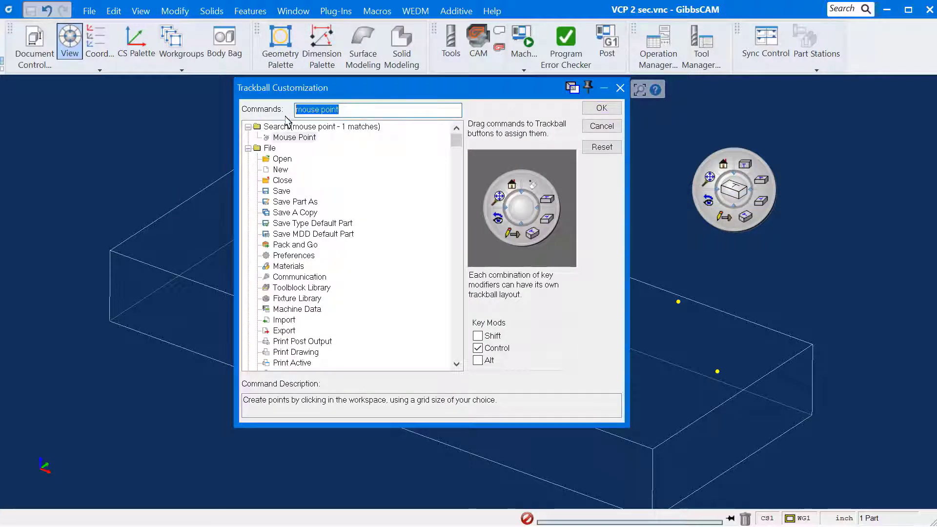
pyautogui.write('poin')
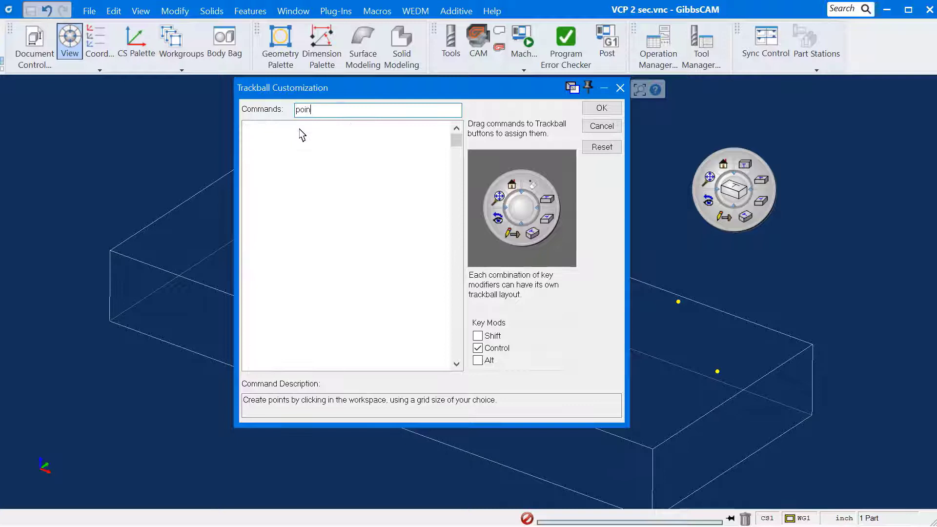
pyautogui.write('t dim')
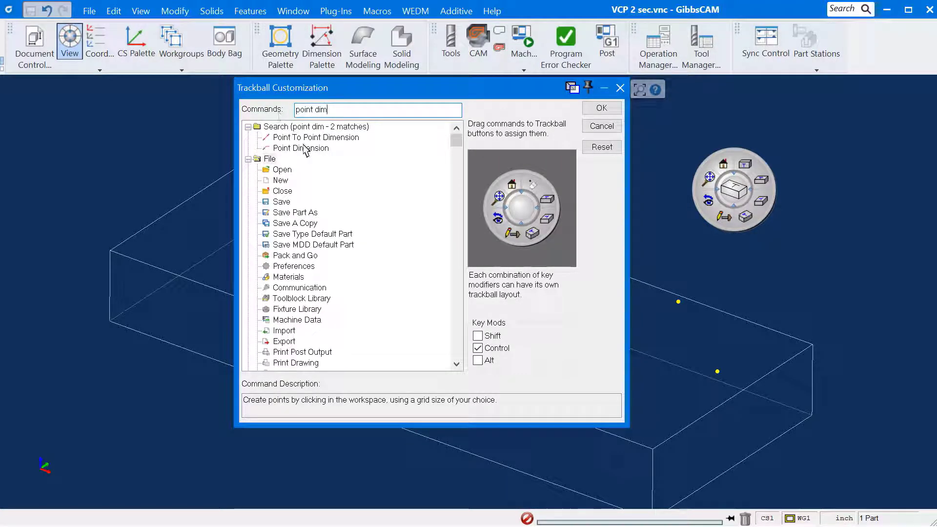
pyautogui.moveTo(305, 149); pyautogui.dragTo(547, 203)
pyautogui.moveTo(308, 139); pyautogui.dragTo(550, 226)
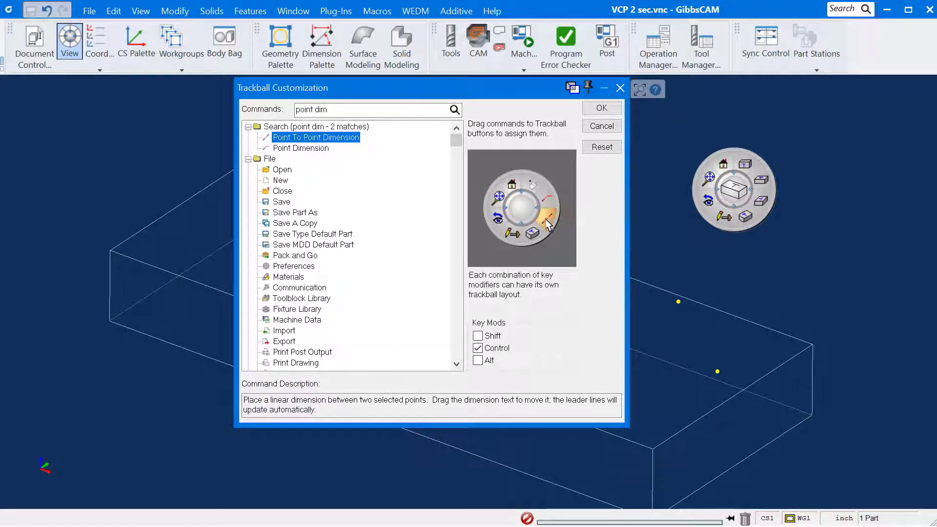
pyautogui.click(602, 108)
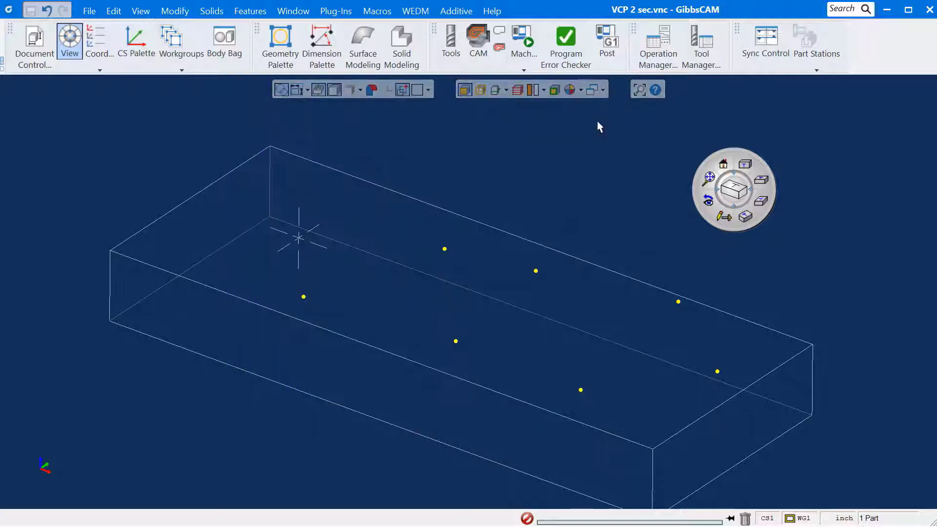
# Step: Label the rearmost point's coordinates with Point Dimension and add a Point To Point Dimension between two points near the block's far end
pyautogui.moveTo(445, 250)
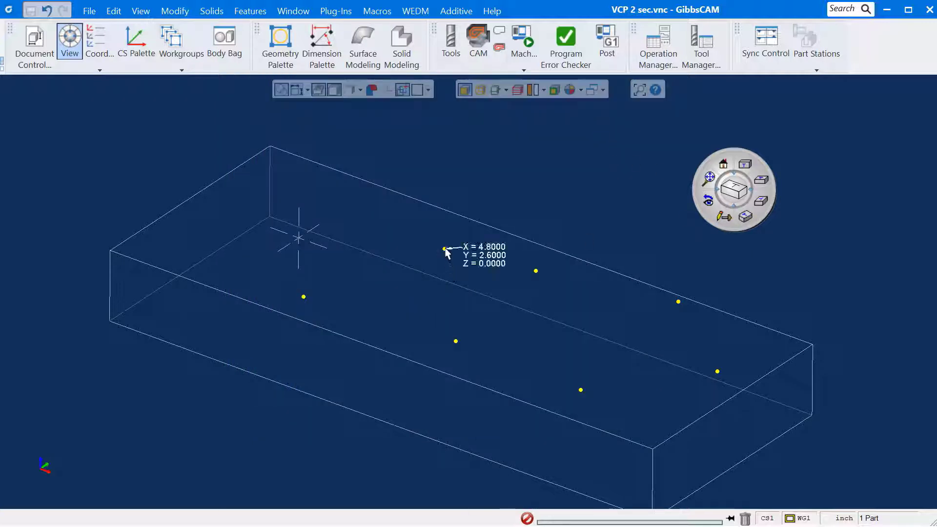
pyautogui.click(580, 390)
pyautogui.keyDown('shift'); pyautogui.click(679, 302); pyautogui.keyUp('shift')
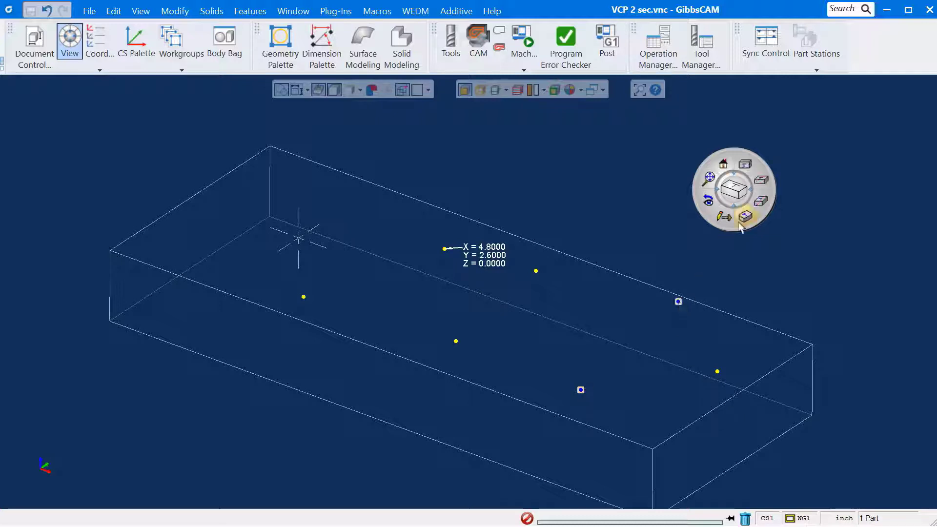
pyautogui.click(749, 255)
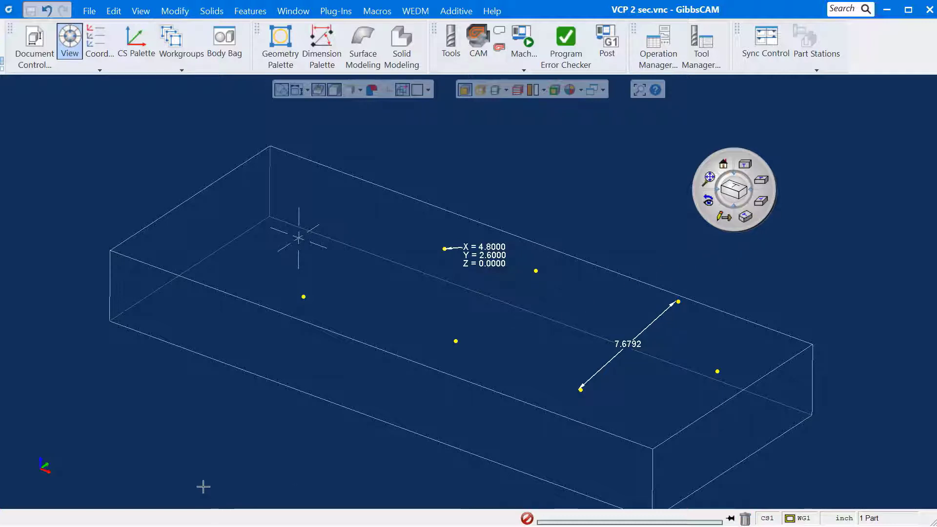
# Step: Delete all points and dimensions, and restore the Cube-Extrude solid from the Body Bag to the workspace
pyautogui.moveTo(202, 483); pyautogui.dragTo(860, 164)
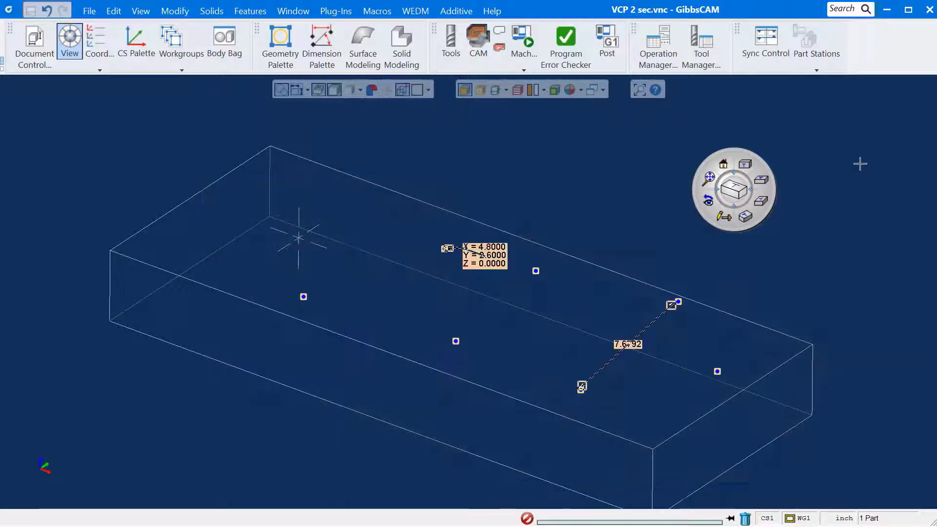
pyautogui.press('Delete')
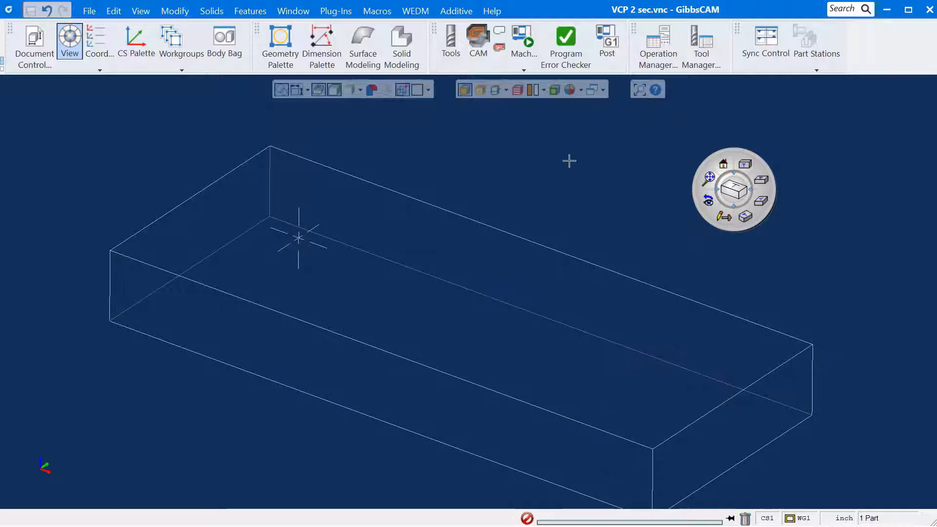
pyautogui.click(221, 37)
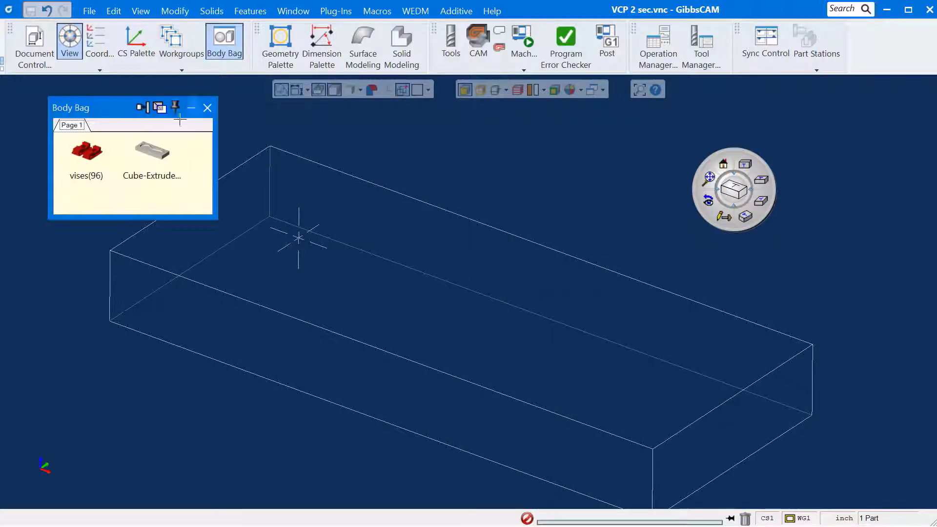
pyautogui.doubleClick(159, 153)
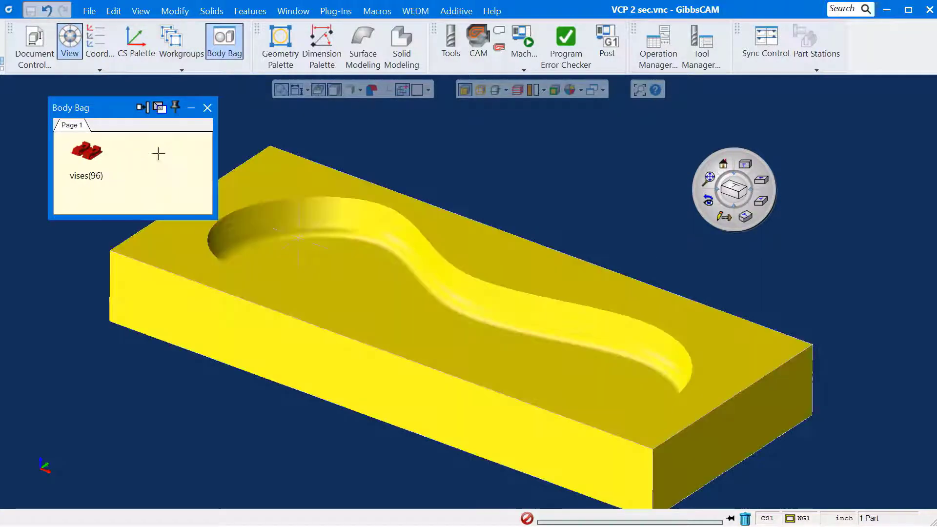
pyautogui.click(207, 108)
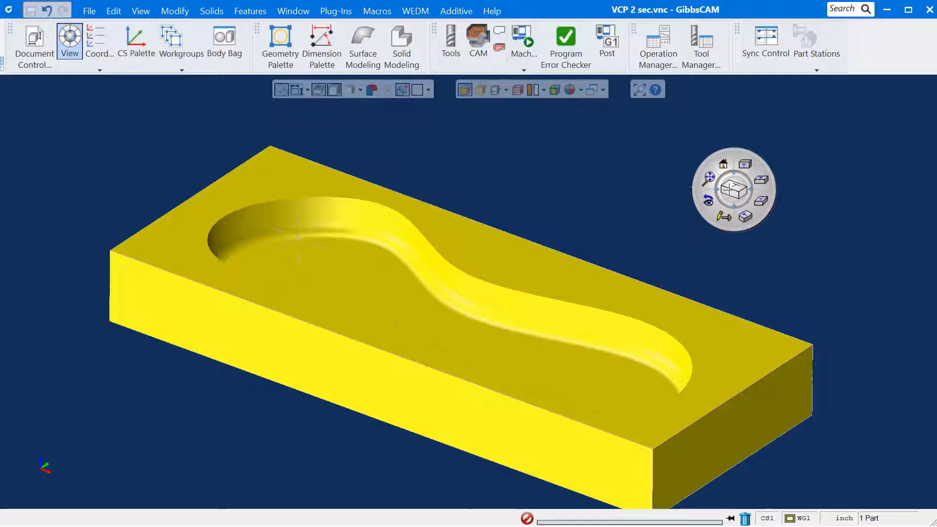
# Step: Reset the trackball to its default button layout
pyautogui.rightClick(738, 188)
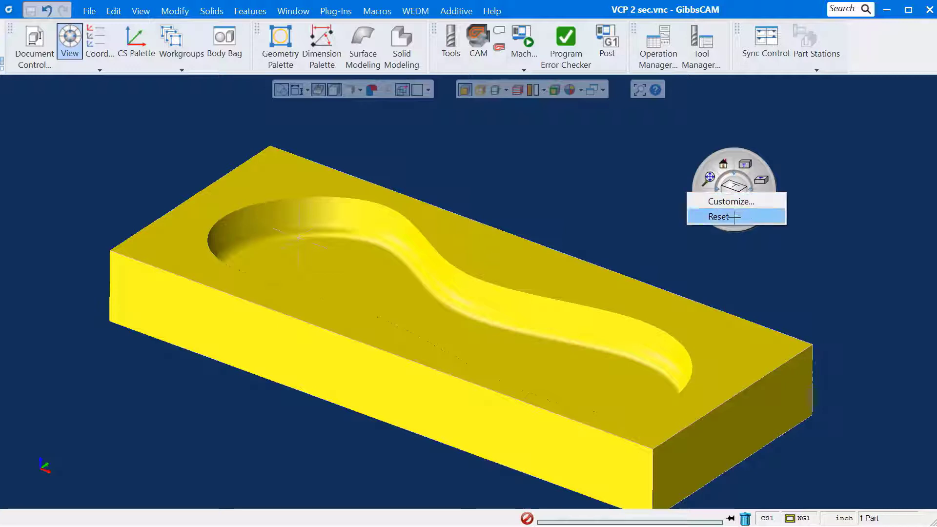
pyautogui.click(734, 217)
# Step: Assign Mouse Point to the first trackball button clockwise from the top in the Control-modifier layout
pyautogui.rightClick(734, 188)
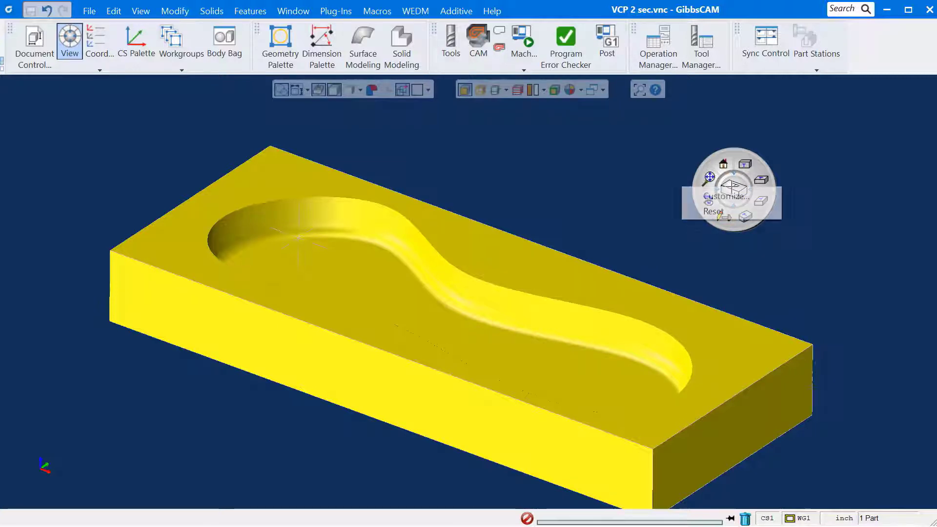
pyautogui.click(735, 195)
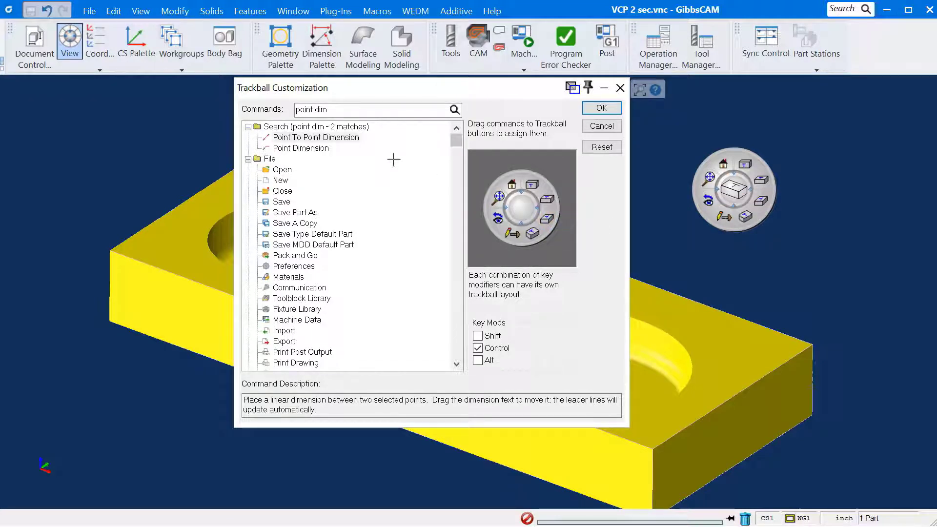
pyautogui.click(347, 111)
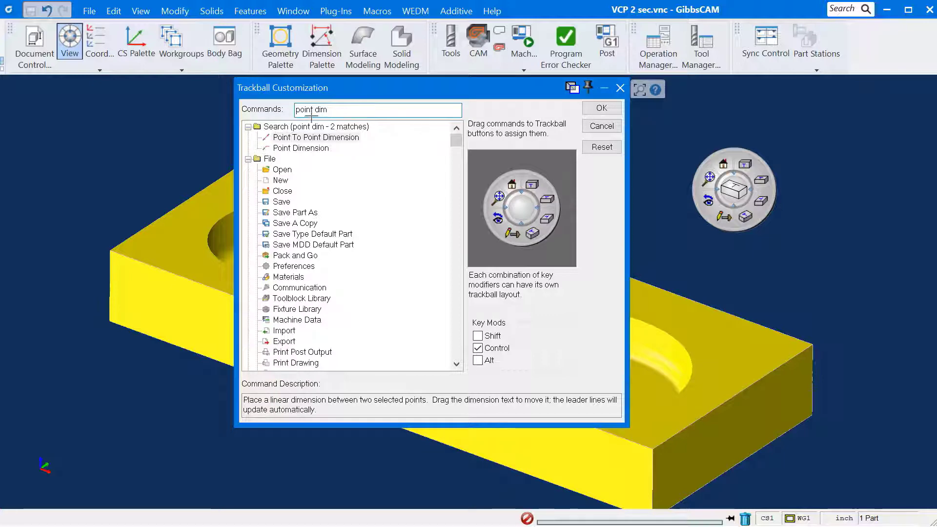
pyautogui.moveTo(360, 112); pyautogui.dragTo(278, 115)
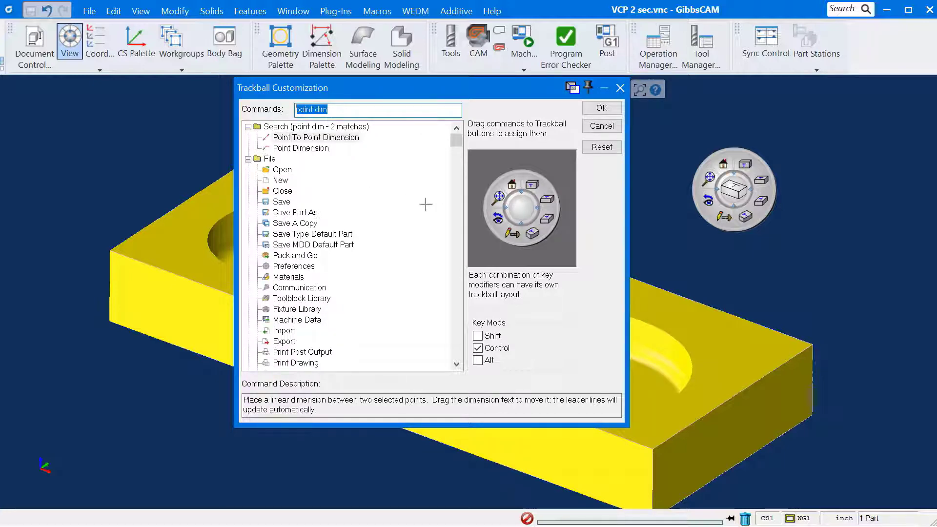
pyautogui.write('mouse point')
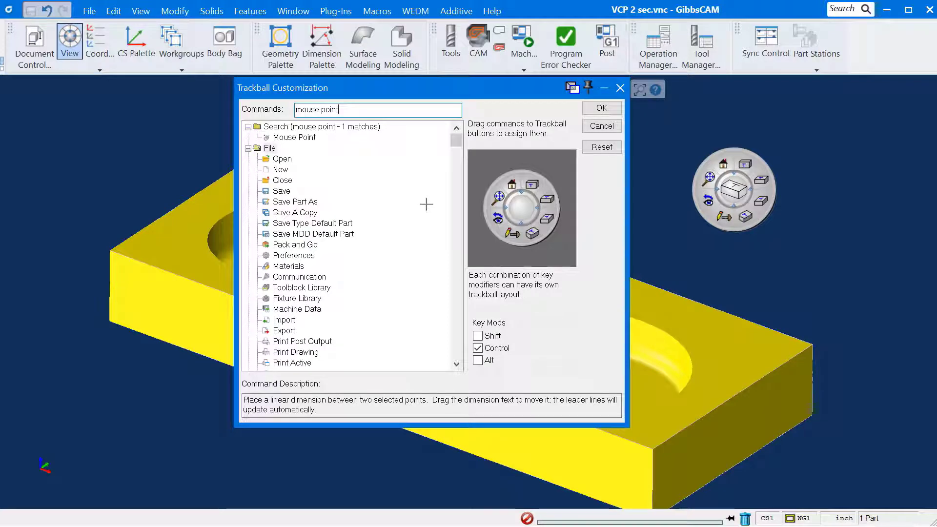
pyautogui.press('Return')
pyautogui.moveTo(484, 161); pyautogui.dragTo(532, 184)
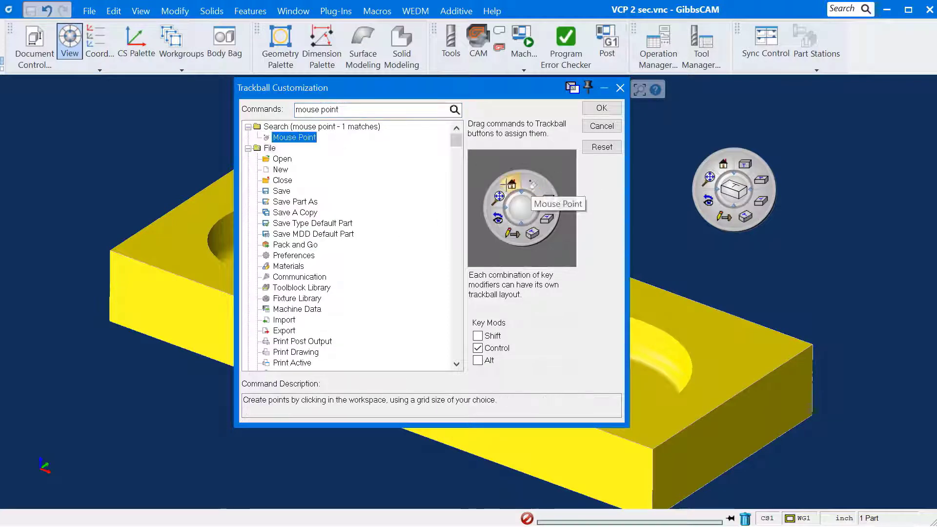
# Step: Assign Curve and Extrude to the next two trackball buttons clockwise after Mouse Point in the Control-modifier layout
pyautogui.moveTo(342, 110); pyautogui.dragTo(277, 115)
pyautogui.write('curve')
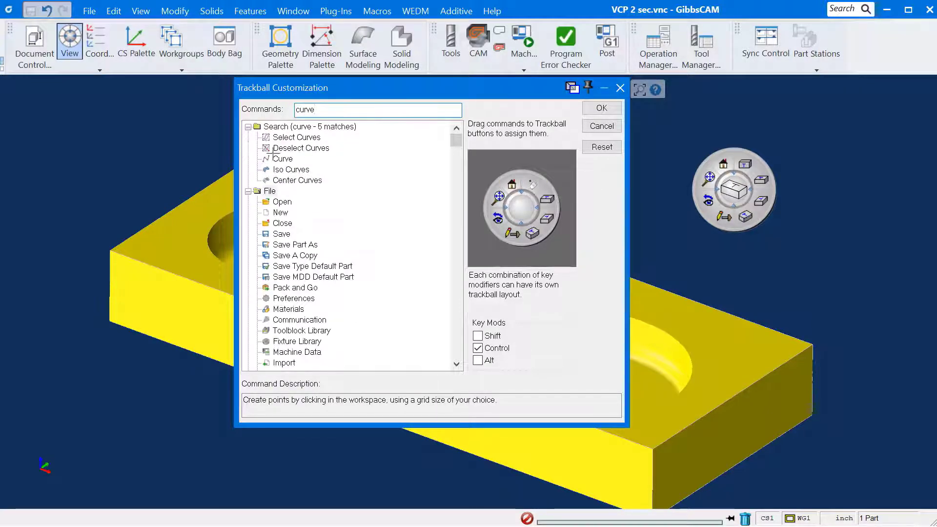
pyautogui.moveTo(282, 159); pyautogui.dragTo(545, 198)
pyautogui.write('extrude')
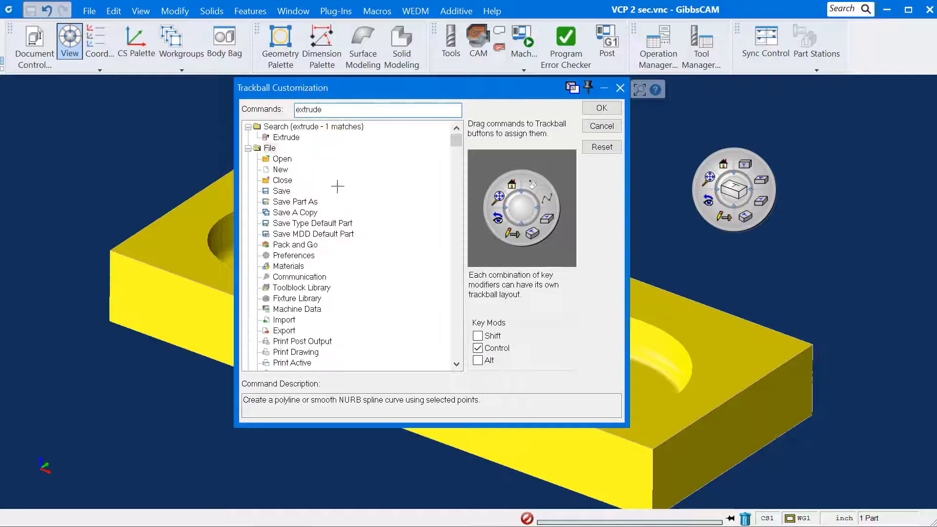
pyautogui.moveTo(286, 137); pyautogui.dragTo(547, 218)
# Step: Assign Cuboid and Subtract to the next two trackball buttons clockwise after Extrude
pyautogui.doubleClick(326, 109)
pyautogui.write('cuboid')
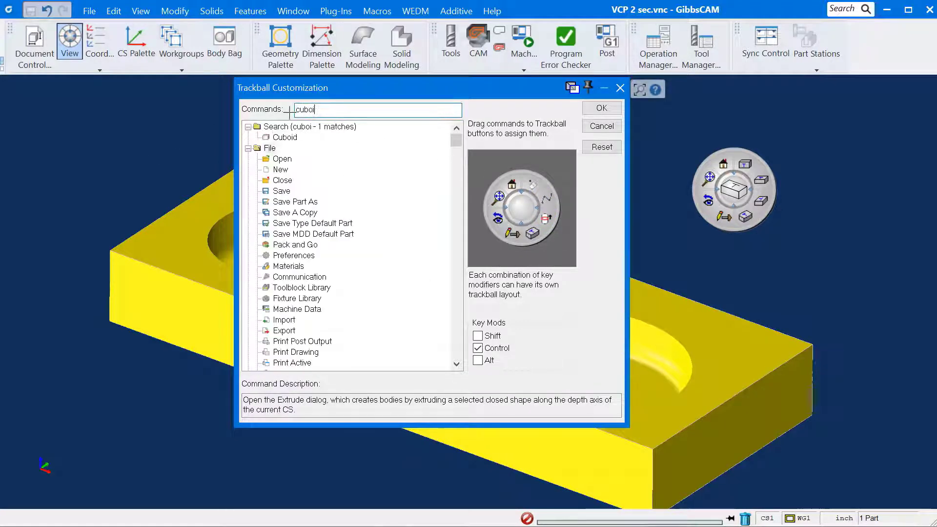
pyautogui.moveTo(285, 137); pyautogui.dragTo(532, 233)
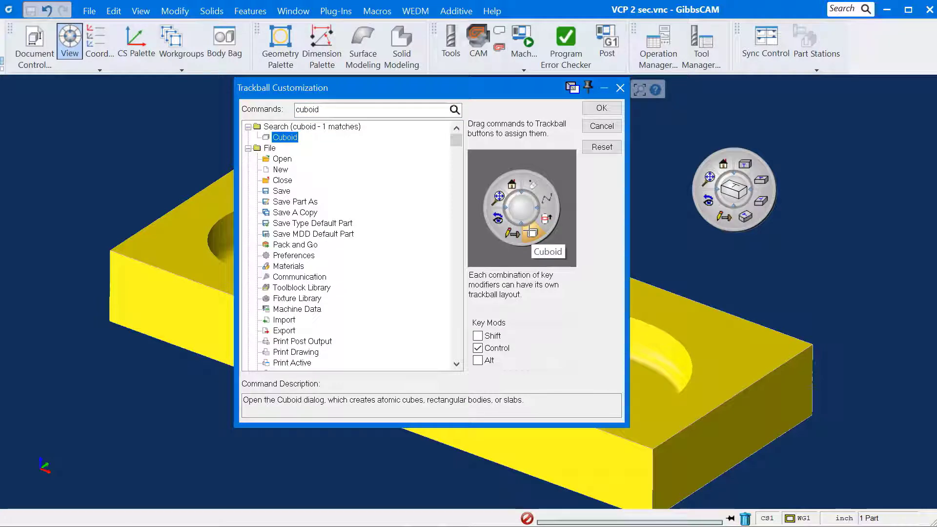
pyautogui.doubleClick(327, 110)
pyautogui.write('subtract')
pyautogui.moveTo(287, 147); pyautogui.dragTo(511, 233)
# Step: Assign Draft and Blending to the next two trackball buttons clockwise after Subtract
pyautogui.doubleClick(291, 109)
pyautogui.write('draft')
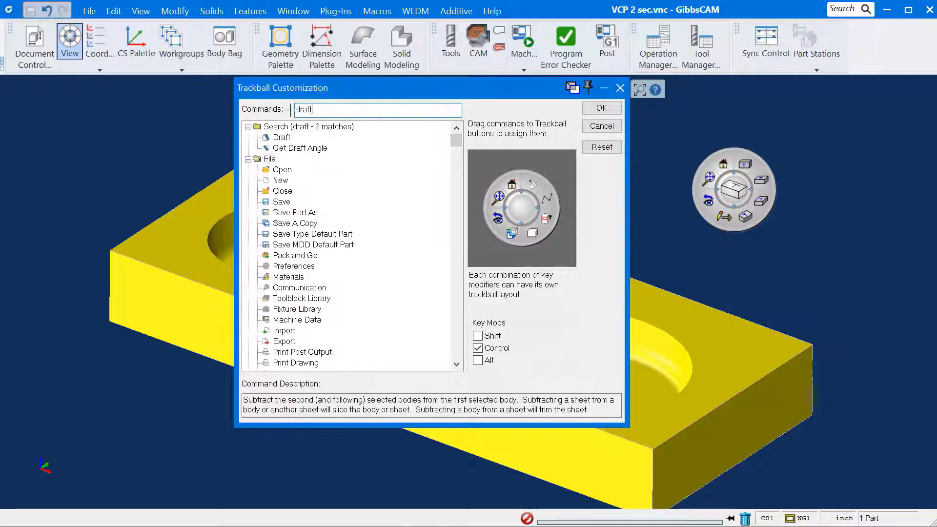
pyautogui.moveTo(282, 137); pyautogui.dragTo(498, 219)
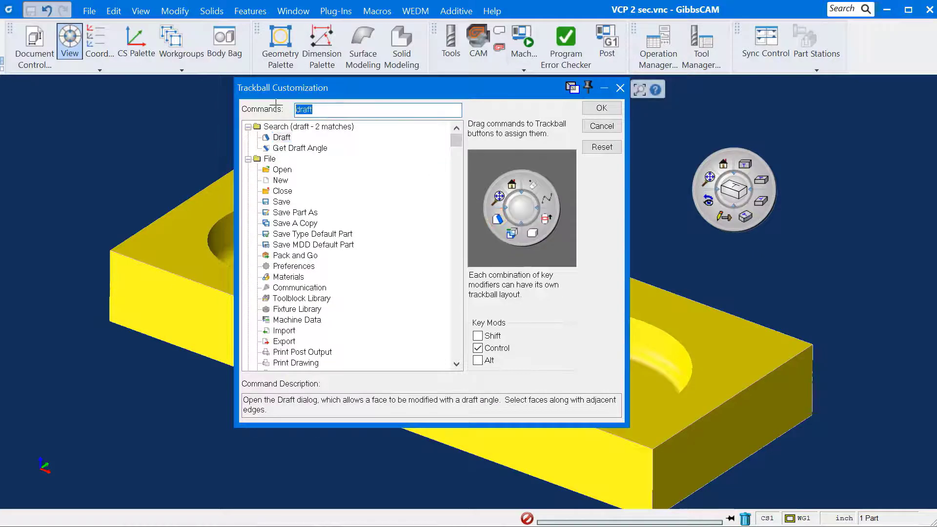
pyautogui.write('blending')
pyautogui.moveTo(288, 137); pyautogui.dragTo(498, 198)
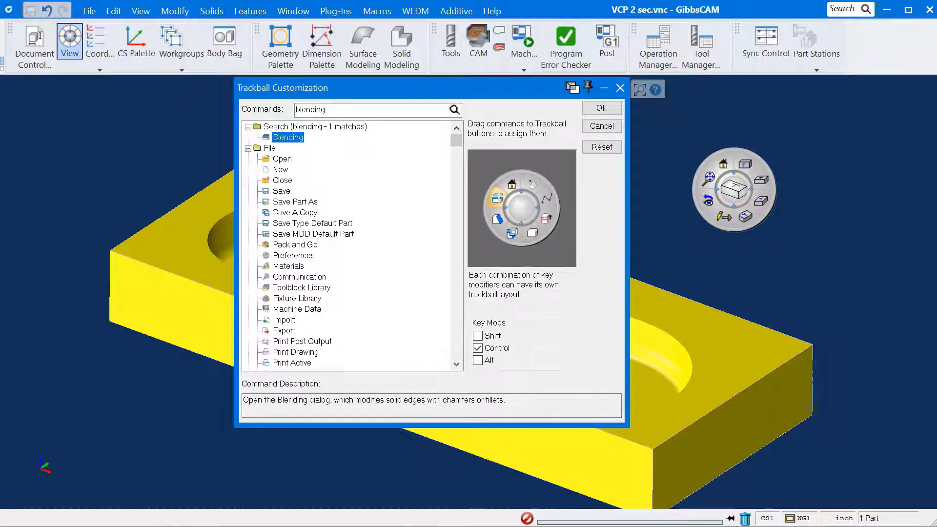
# Step: Assign Load Process List to the last remaining trackball button, between Blending and Mouse Point, in the Control-modifier layout
pyautogui.doubleClick(307, 110)
pyautogui.write('load proc')
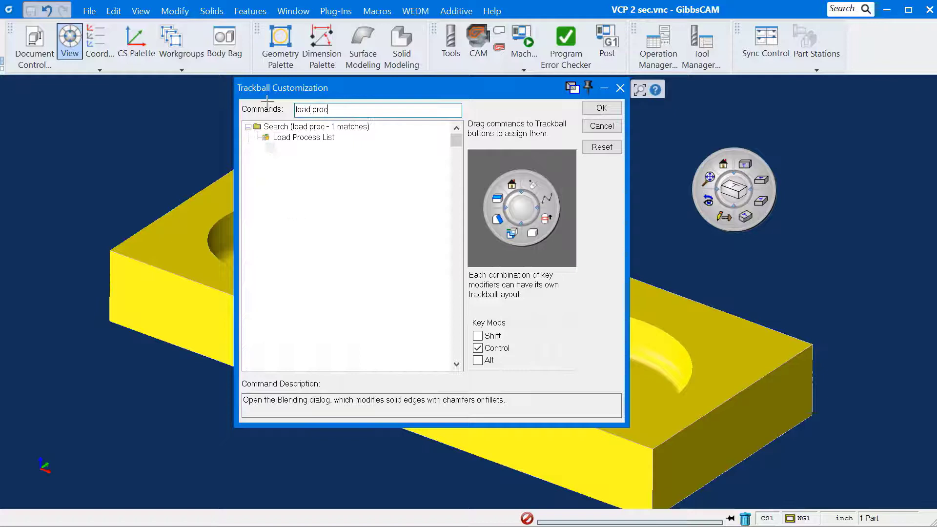
pyautogui.write('ess list')
pyautogui.moveTo(303, 137); pyautogui.dragTo(511, 185)
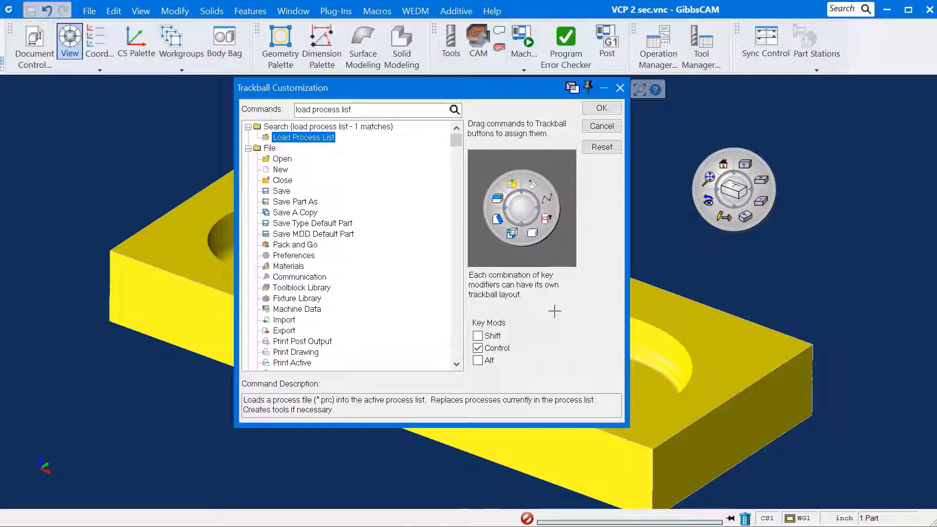
# Step: Assign Op Sim and Post Processing to the first two trackball buttons clockwise from the top in the Shift-modifier layout, and accept the customization
pyautogui.click(478, 348)
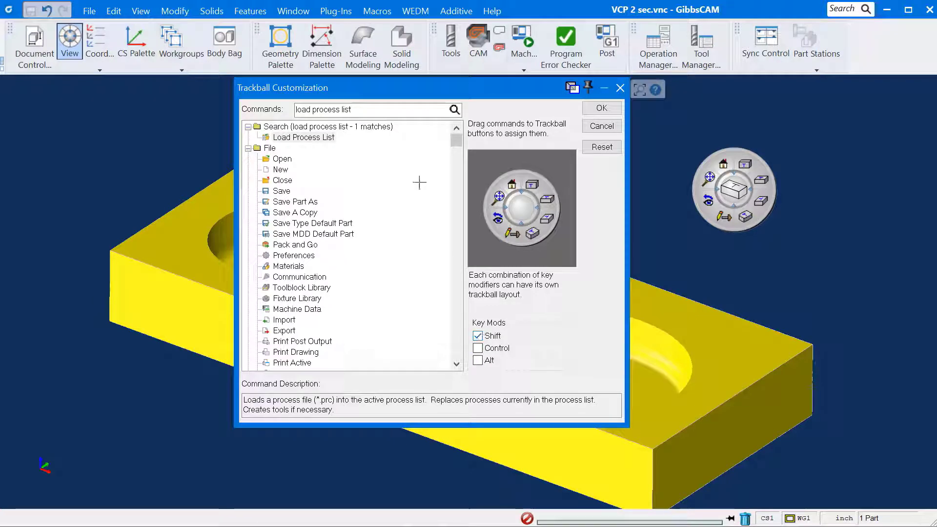
pyautogui.tripleClick(383, 109)
pyautogui.write('op sim')
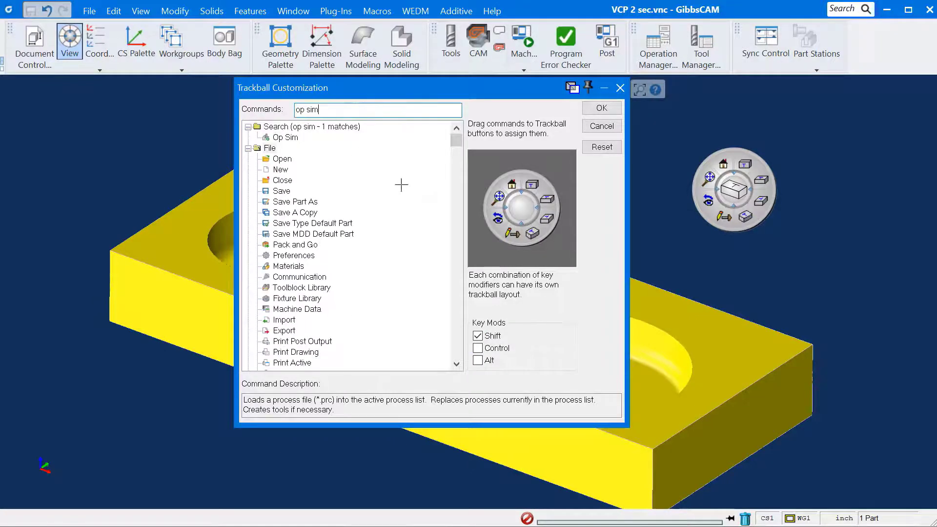
pyautogui.moveTo(286, 137); pyautogui.dragTo(532, 184)
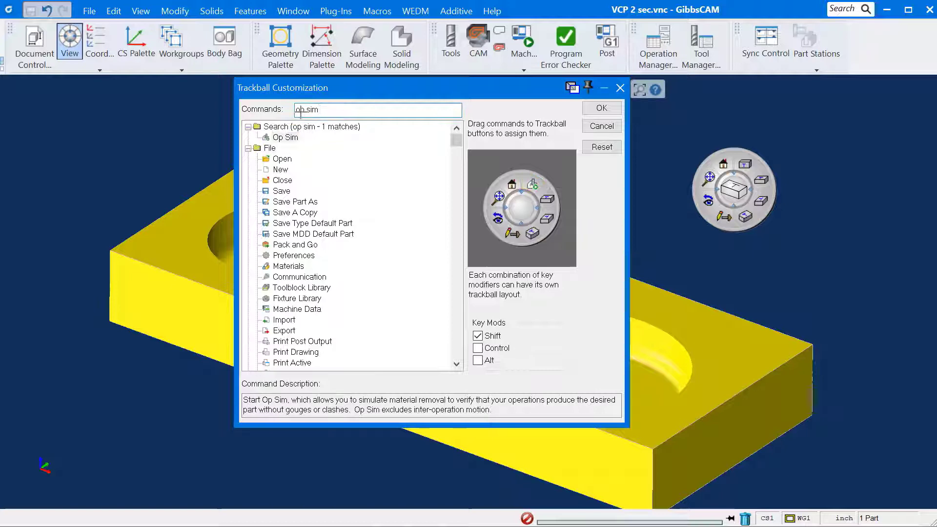
pyautogui.write('post processing')
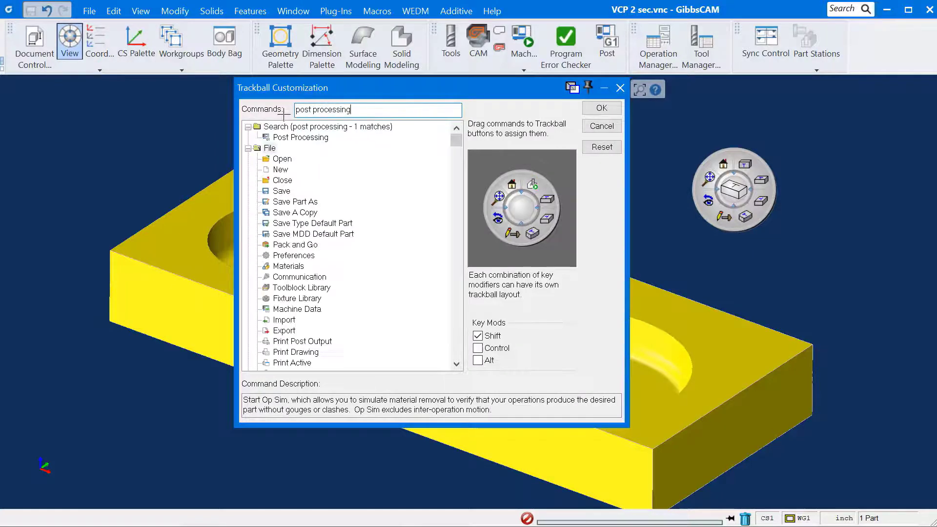
pyautogui.click(275, 137)
pyautogui.moveTo(275, 137); pyautogui.dragTo(546, 199)
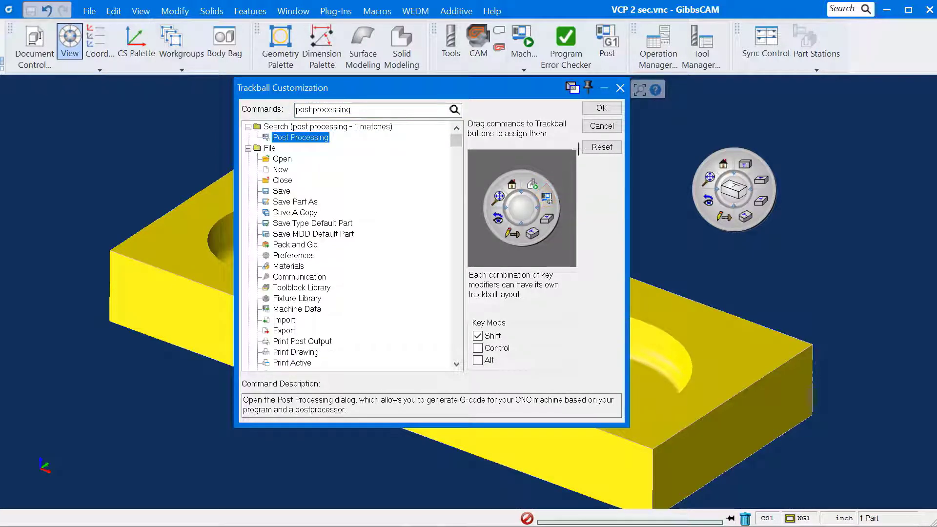
pyautogui.click(602, 108)
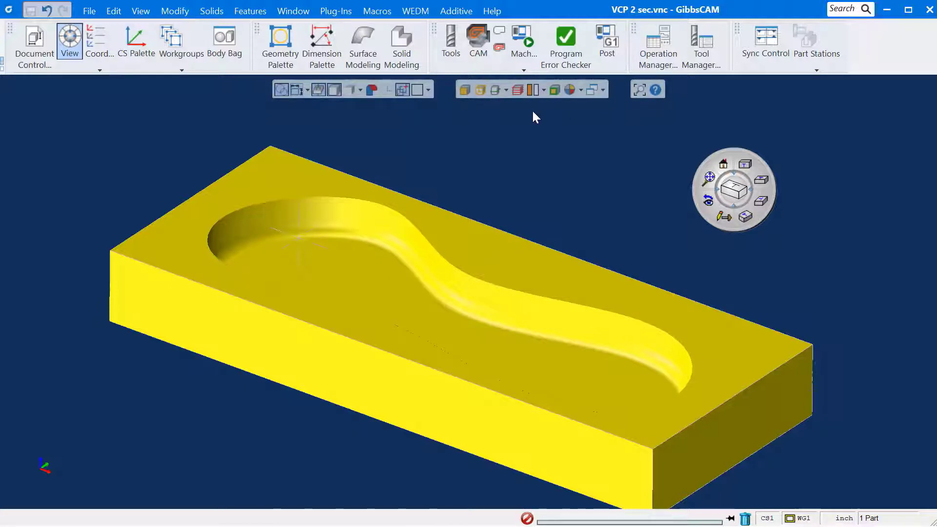
# Step: Create a new part file named VCP 7 in the Techtip folder
pyautogui.click(89, 11)
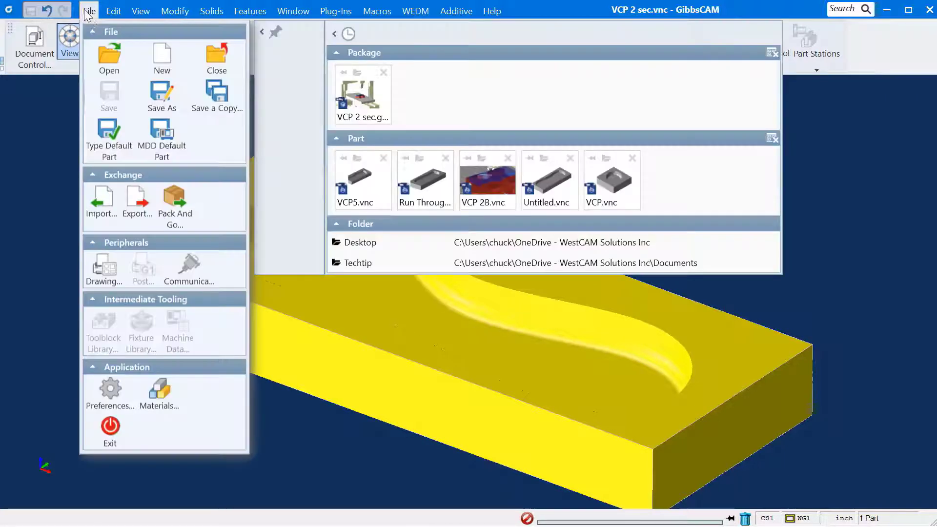
pyautogui.click(164, 55)
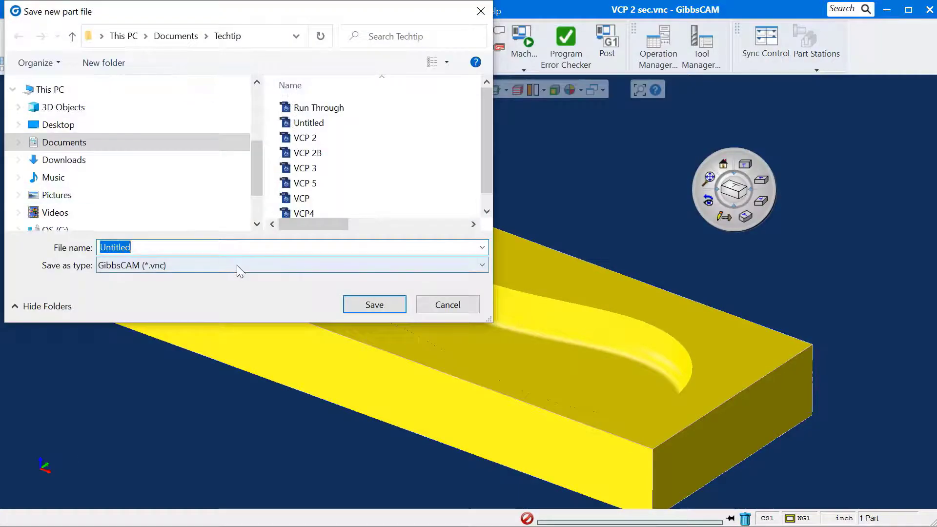
pyautogui.write('VCP 7')
pyautogui.click(374, 304)
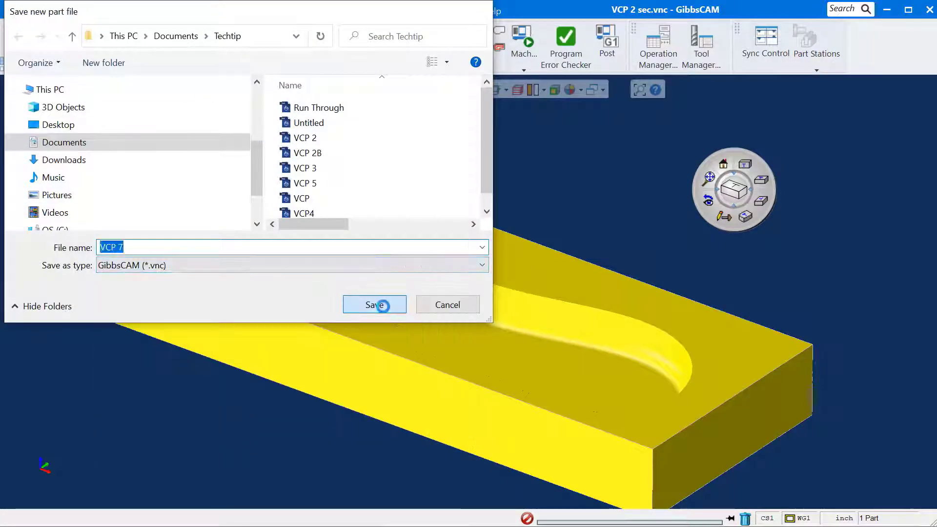
pyautogui.click(393, 292)
pyautogui.click(377, 301)
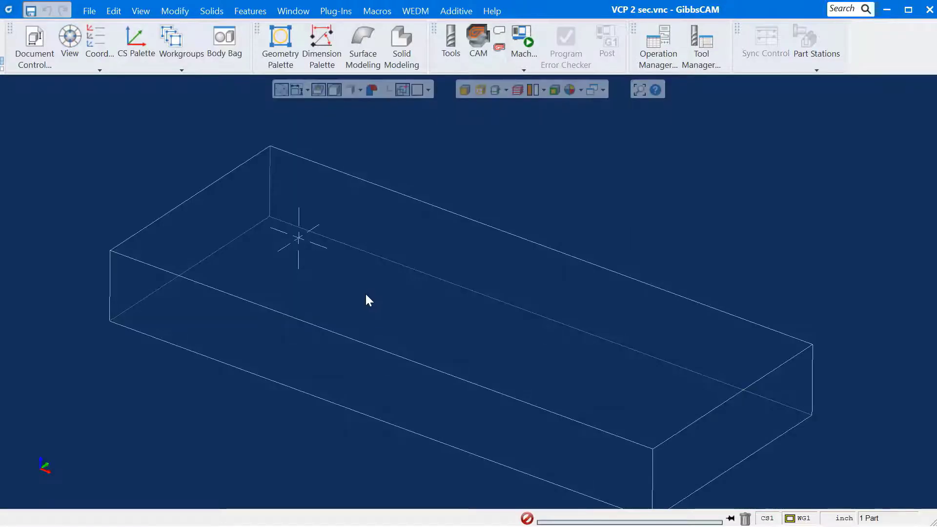
# Step: Show the view trackball and the CAM tile lists, and hide the Actions, CAD, CAM, MTM and Summaries toolbars
pyautogui.click(70, 43)
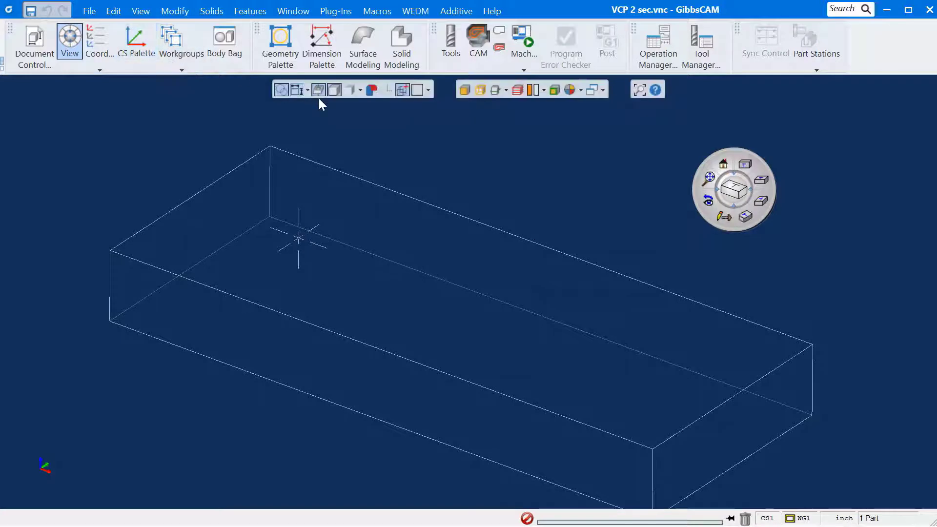
pyautogui.click(477, 38)
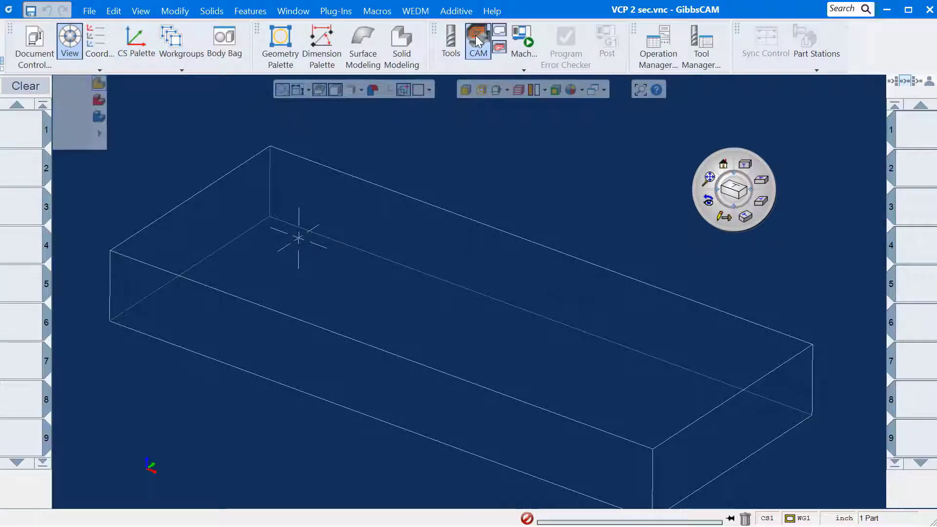
pyautogui.rightClick(574, 57)
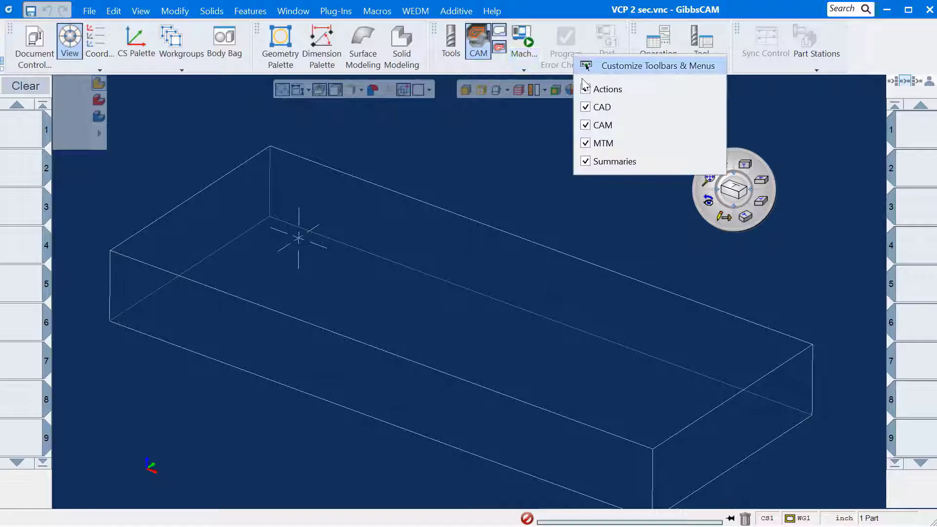
pyautogui.click(585, 161)
pyautogui.click(585, 143)
pyautogui.click(585, 125)
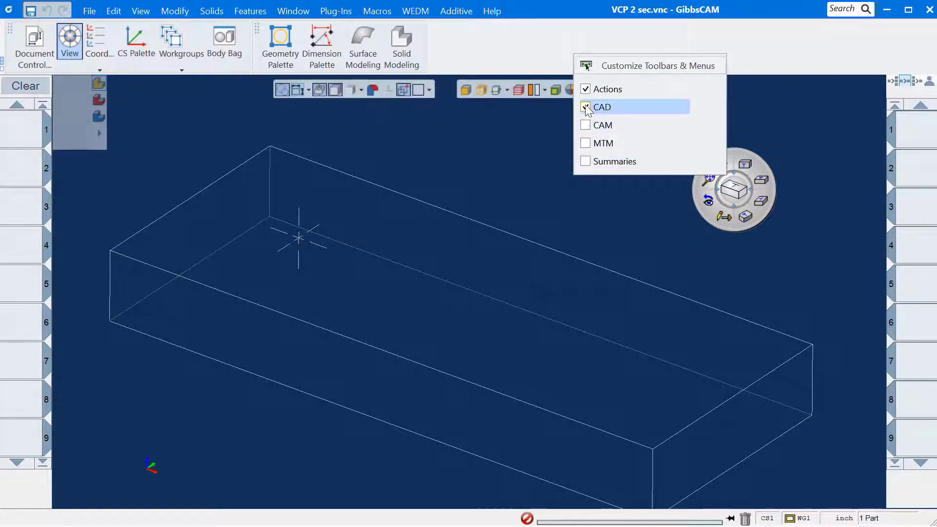
pyautogui.click(585, 107)
pyautogui.click(585, 89)
pyautogui.click(545, 130)
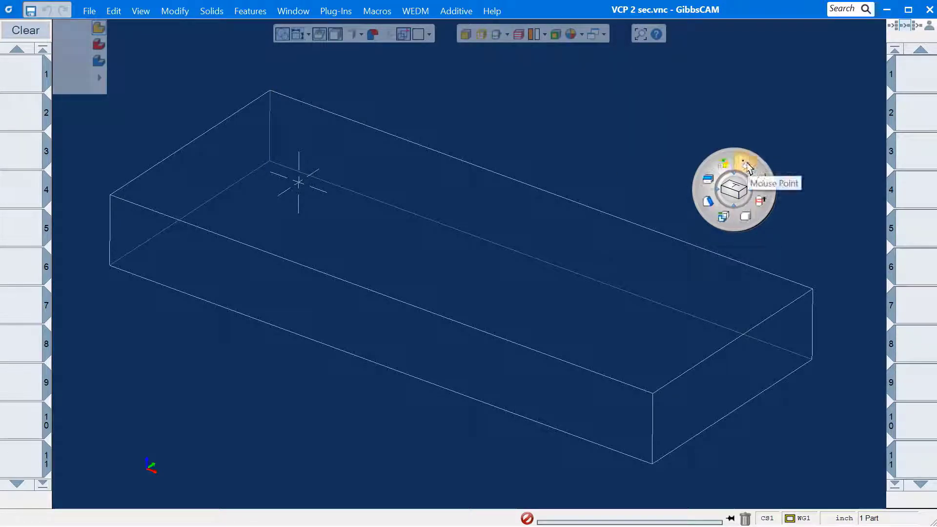
# Step: Place eleven points in an irregular loop along the inside of the block's outline with Mouse Point
pyautogui.click(745, 164)
pyautogui.moveTo(388, 119); pyautogui.dragTo(582, 82)
pyautogui.click(693, 279)
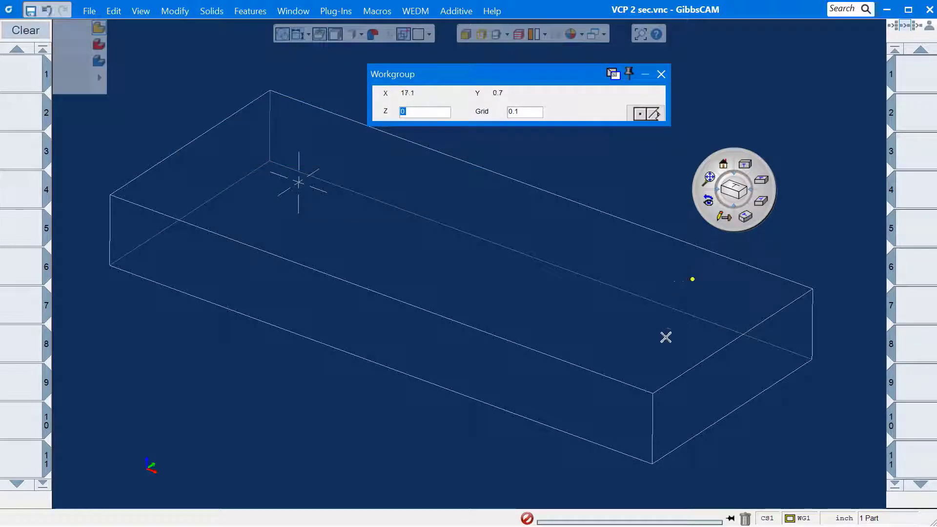
pyautogui.click(478, 297)
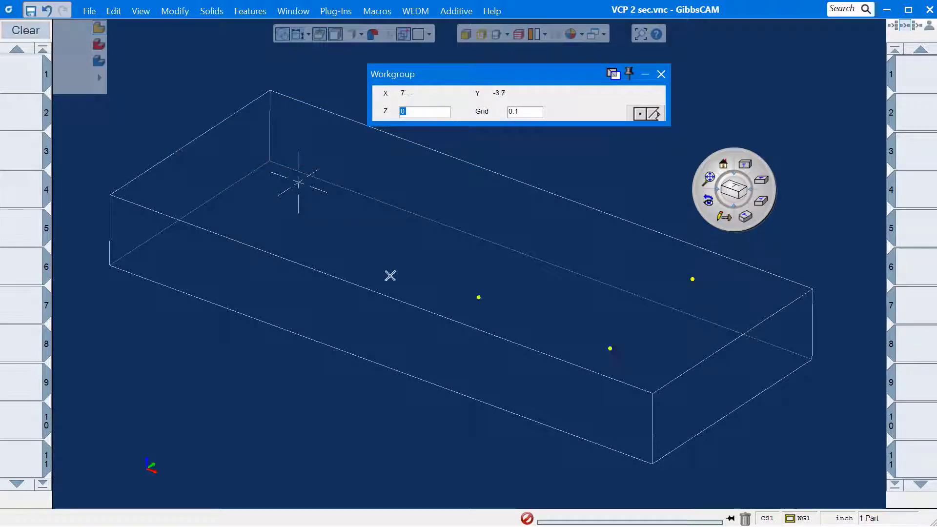
pyautogui.click(268, 229)
pyautogui.click(187, 200)
pyautogui.click(351, 165)
pyautogui.click(450, 181)
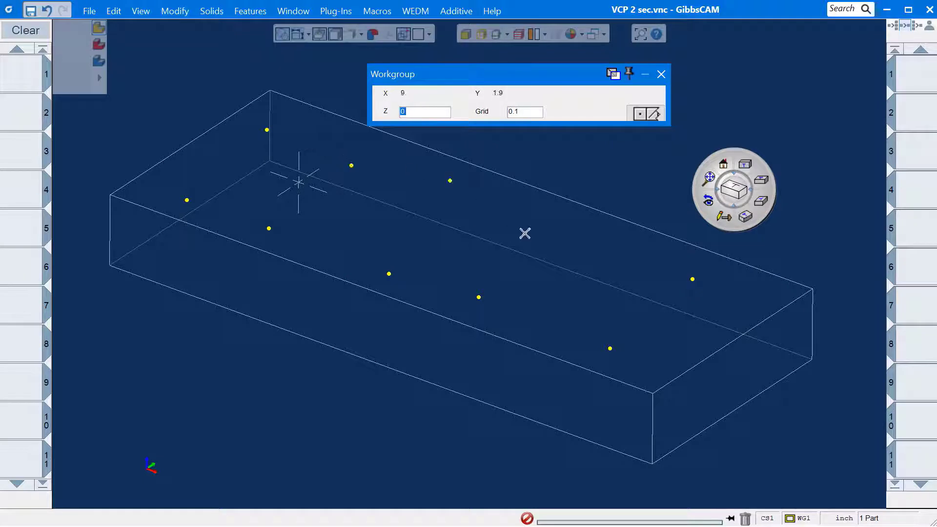
pyautogui.click(524, 234)
pyautogui.click(589, 242)
pyautogui.click(660, 74)
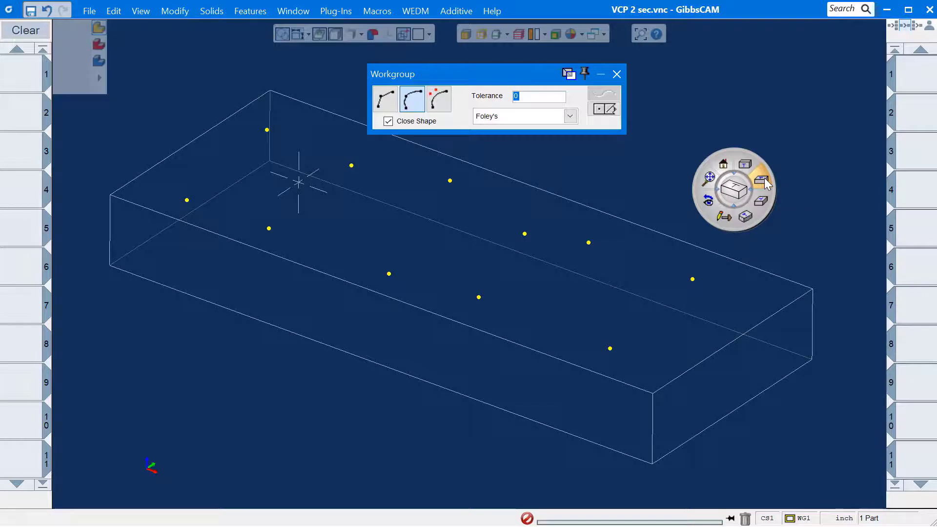
# Step: Connect all eleven points into one closed smooth curve with the Close Shape option and a tolerance of 0
pyautogui.click(702, 199)
pyautogui.hotkey('ctrl', 'a')
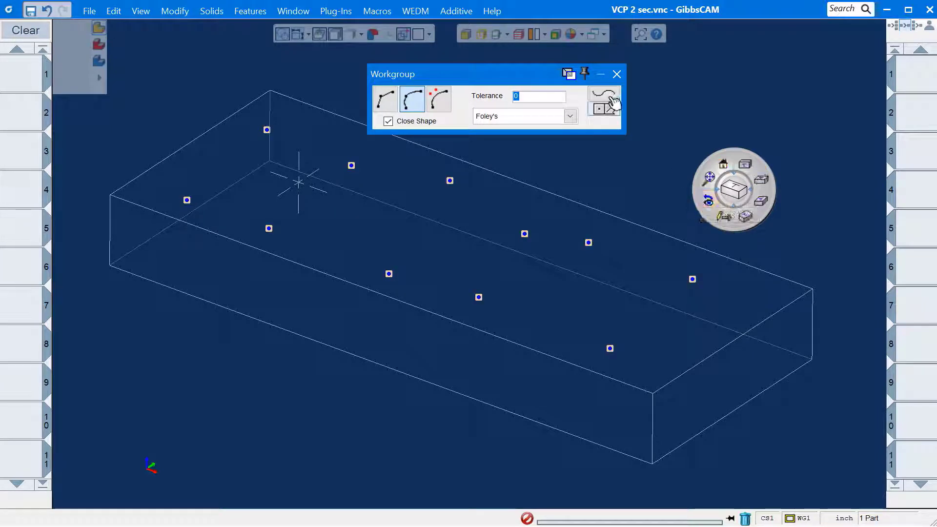
pyautogui.click(605, 94)
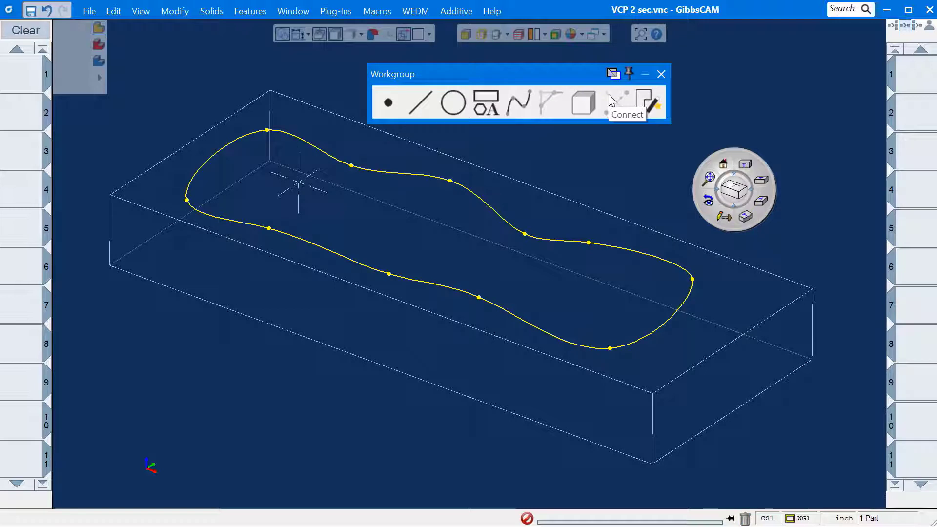
pyautogui.click(662, 74)
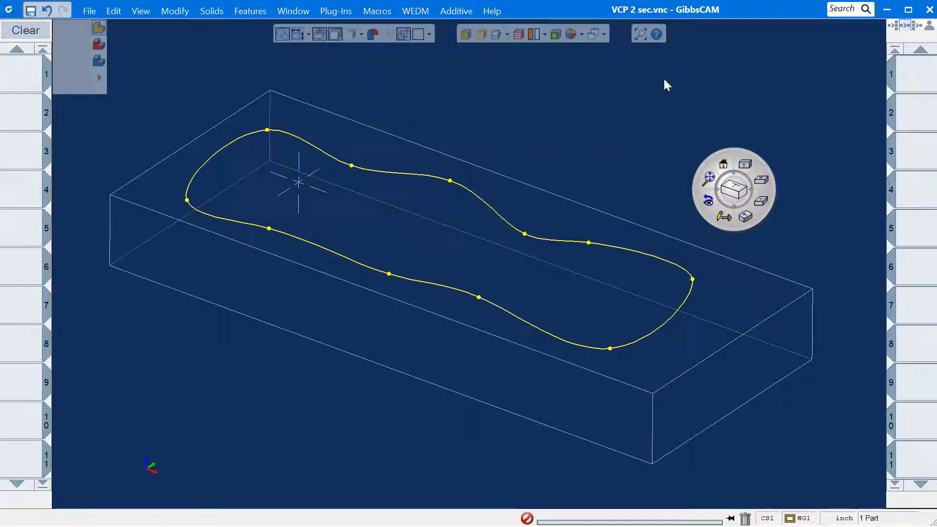
# Step: Extrude the closed curve into a solid with Z+ 0 and Z- -1.5
pyautogui.hotkey('ctrl', 'e')
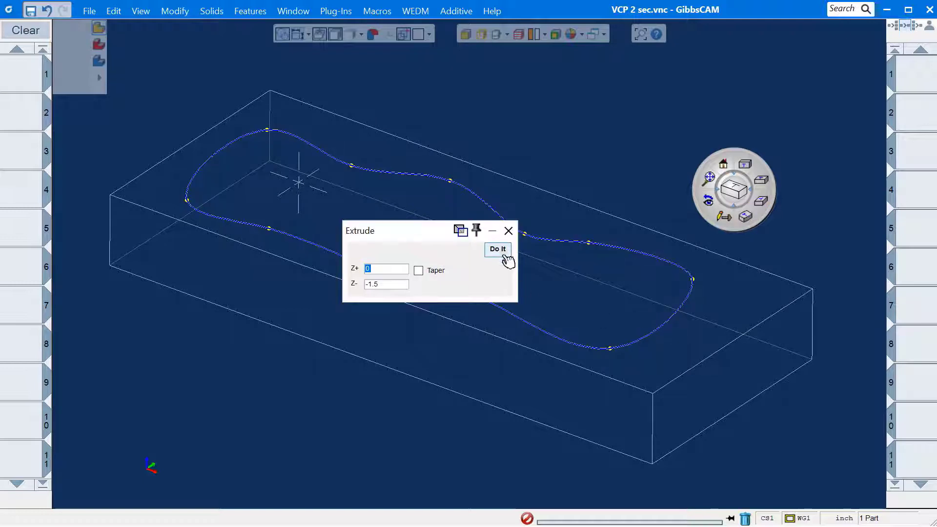
pyautogui.click(500, 250)
pyautogui.click(508, 231)
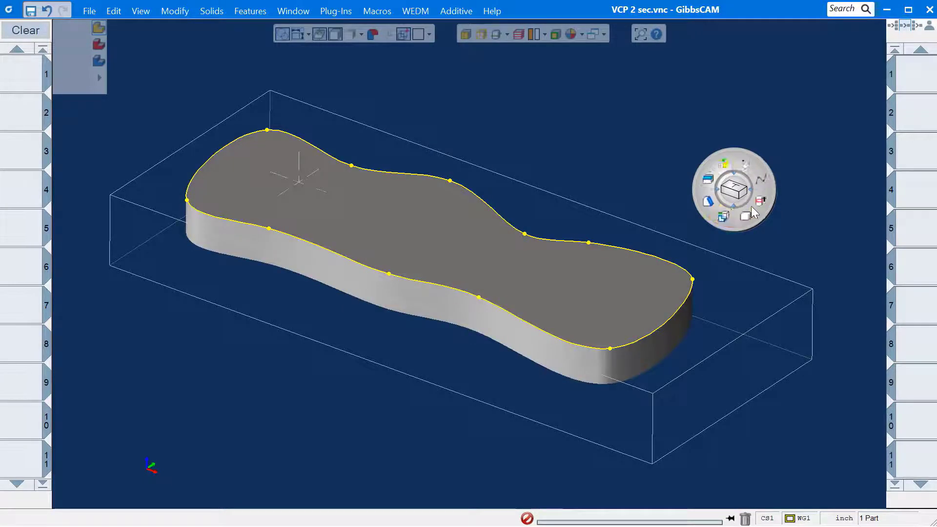
# Step: Create a cuboid spanning X -5 to 20, Y -5 to 5 and Z -3 to 0, and subtract the extruded solid from it
pyautogui.click(747, 218)
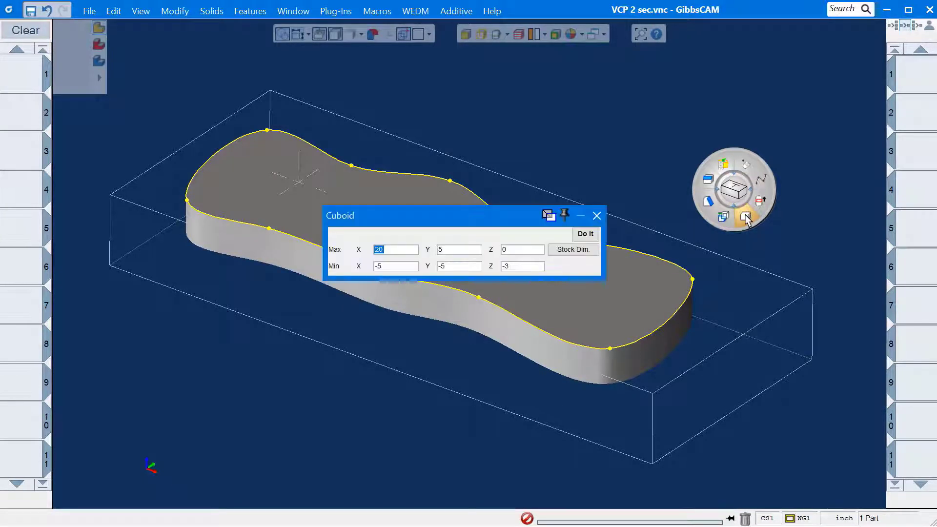
pyautogui.click(590, 234)
pyautogui.click(596, 215)
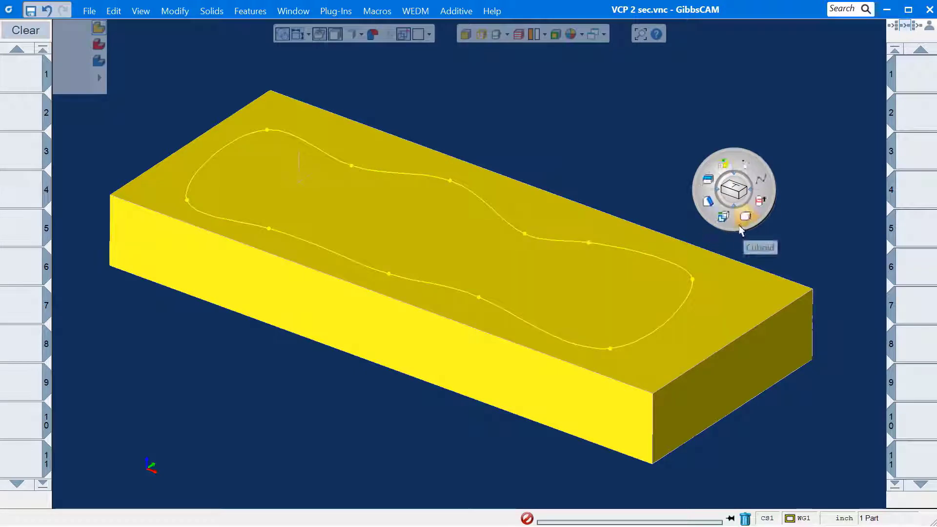
pyautogui.click(725, 218)
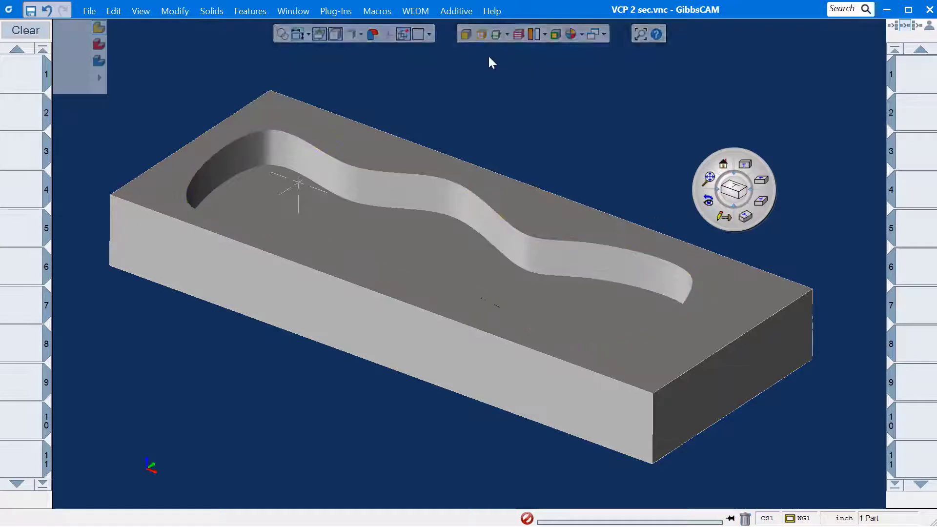
# Step: Display the solid's edges and apply a 5-degree draft to the pocket wall, using its upper edge loop
pyautogui.click(482, 35)
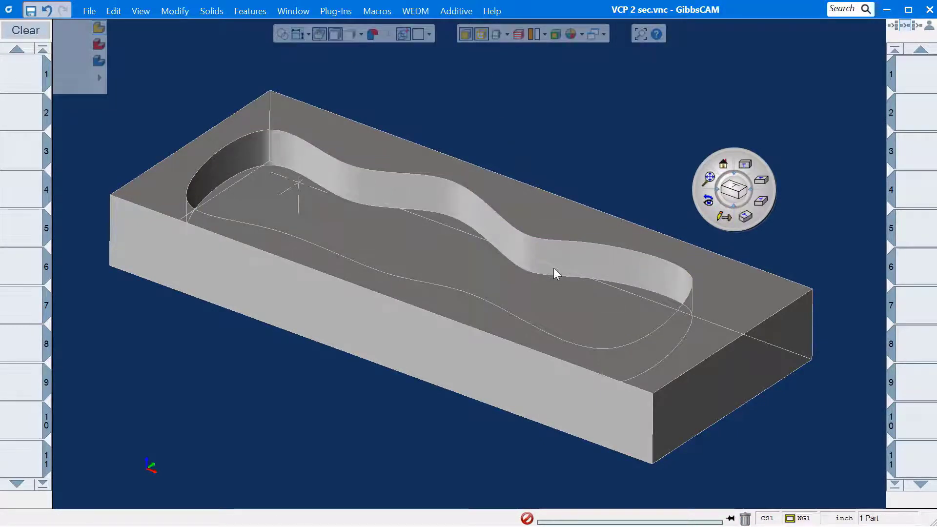
pyautogui.click(593, 262)
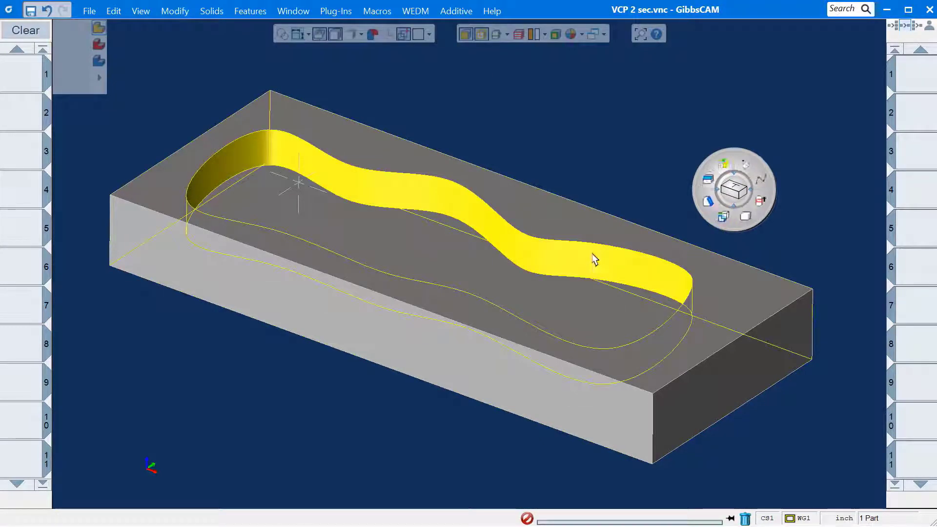
pyautogui.rightClick(594, 261)
pyautogui.click(814, 391)
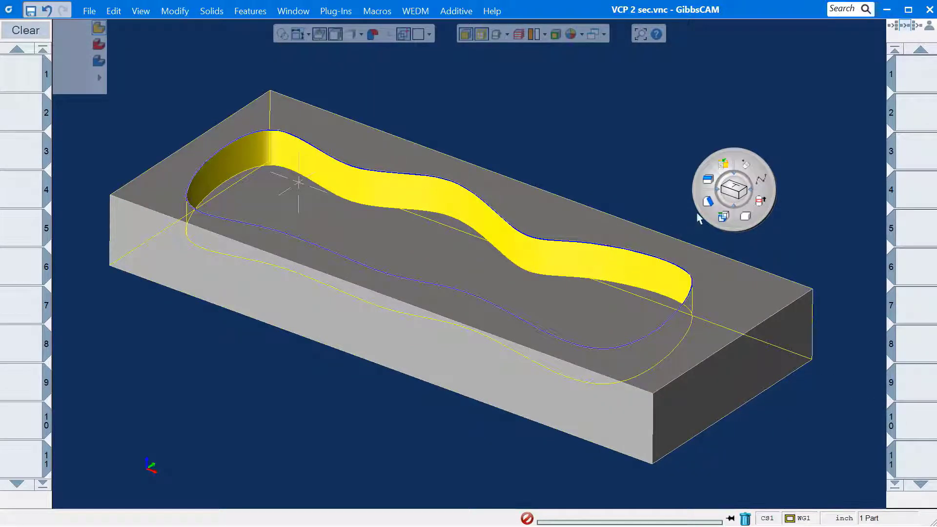
pyautogui.click(707, 200)
pyautogui.click(171, 352)
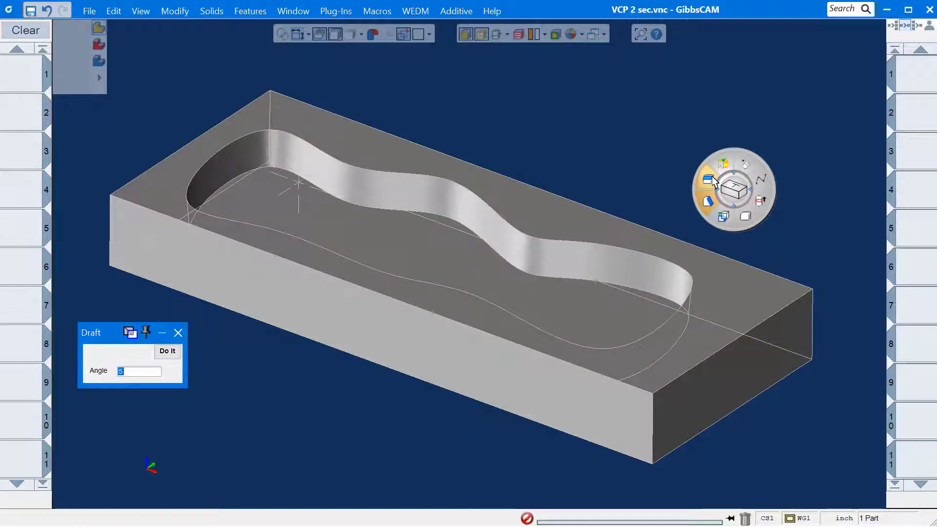
# Step: Blend the edge loop around the pocket floor with a constant 0.5 radius
pyautogui.click(713, 181)
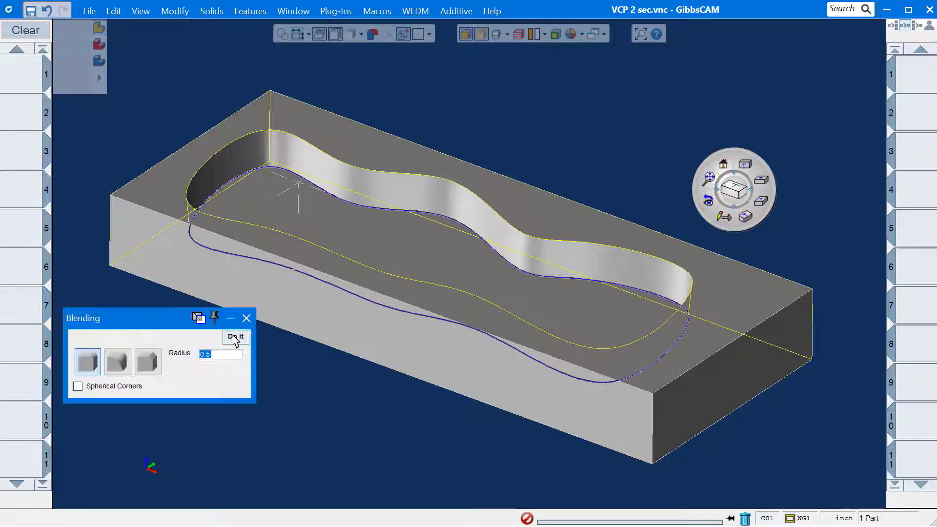
pyautogui.click(235, 337)
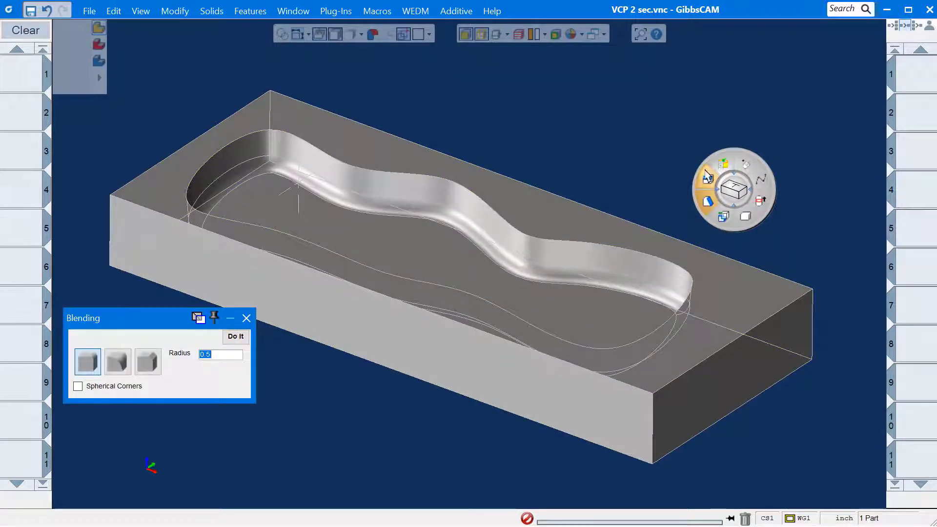
# Step: Load the process file Rough and Finish 1.5 Pocket.prc2 from the Techtip folder
pyautogui.click(723, 164)
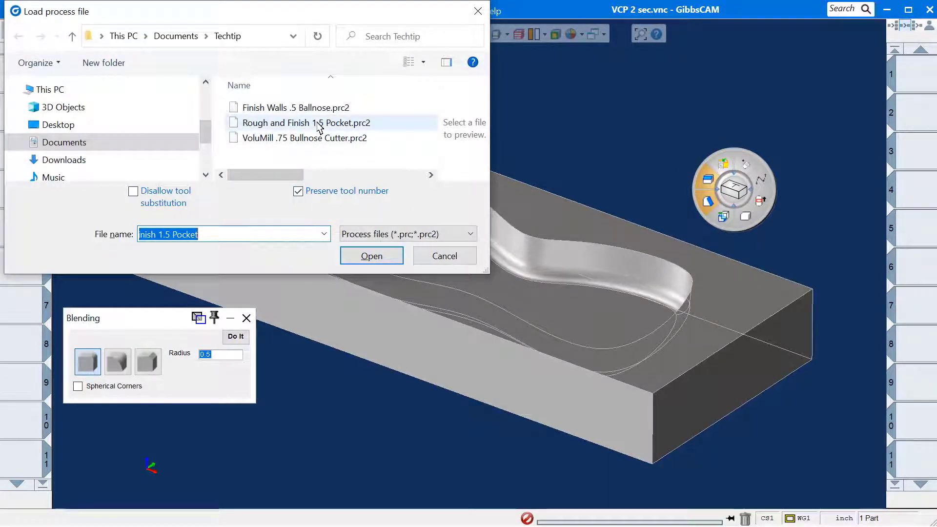
pyautogui.click(319, 124)
pyautogui.click(372, 255)
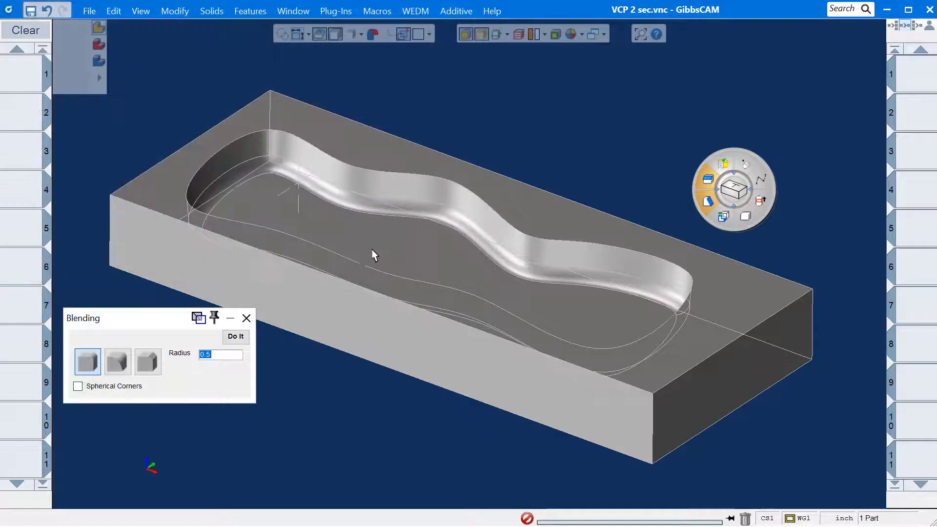
# Step: Select the pocketed block solid and generate the roughing and finishing toolpaths from the loaded processes
pyautogui.click(408, 158)
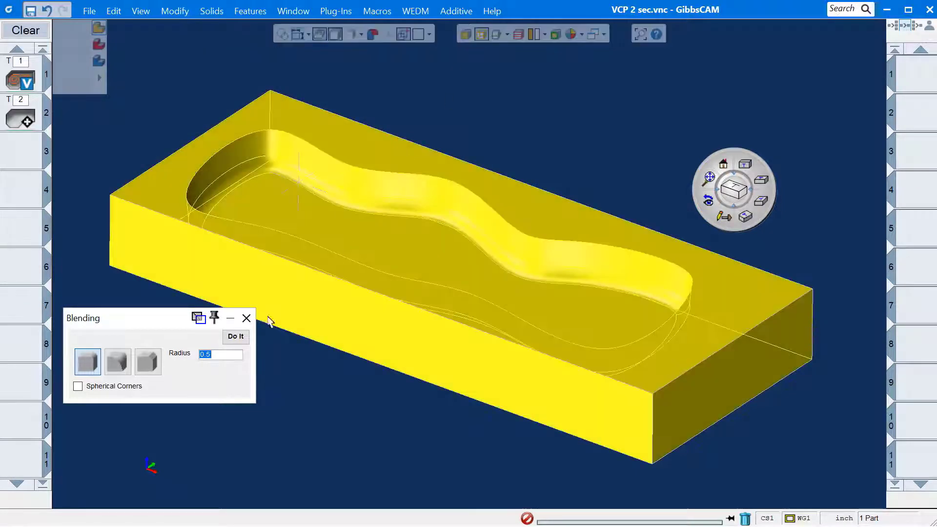
pyautogui.click(246, 317)
pyautogui.click(179, 330)
pyautogui.rightClick(527, 106)
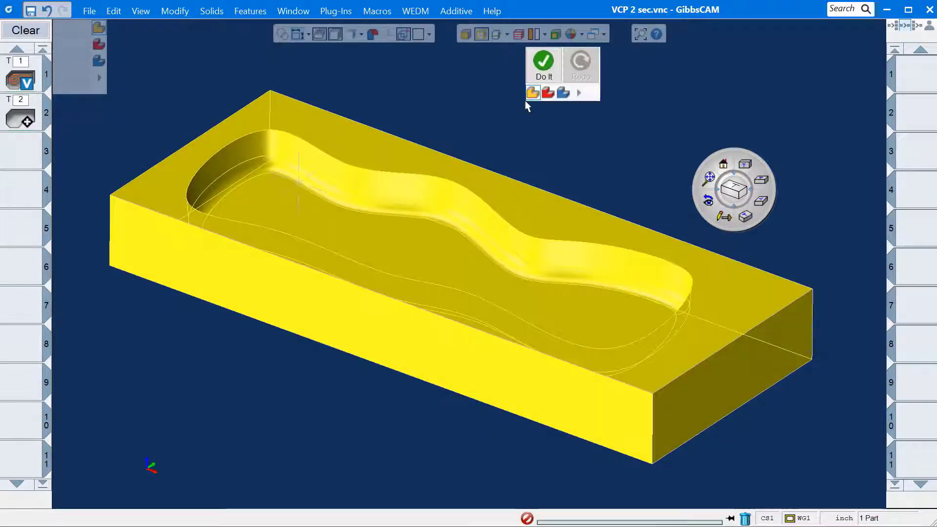
pyautogui.click(545, 62)
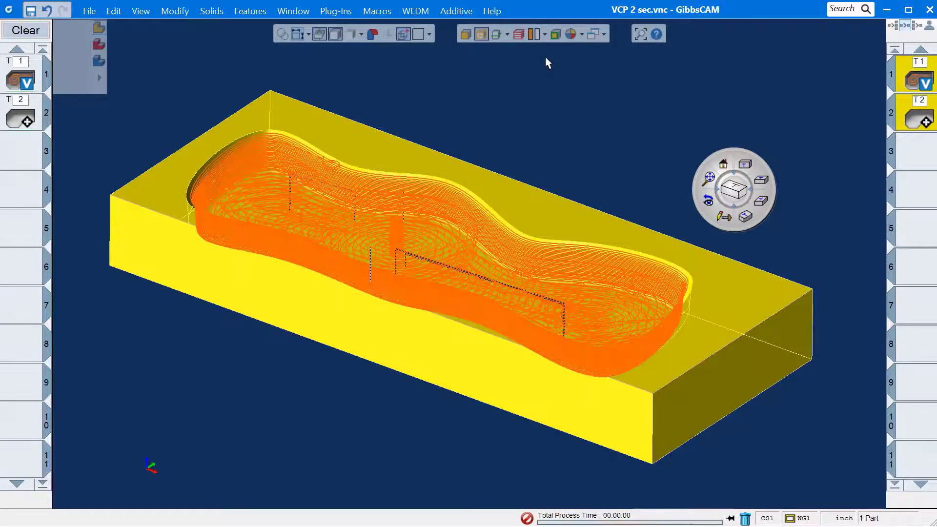
# Step: Color the toolpaths by operation and run the Op Sim rendering of the pocket machining to its end
pyautogui.click(545, 34)
pyautogui.click(550, 92)
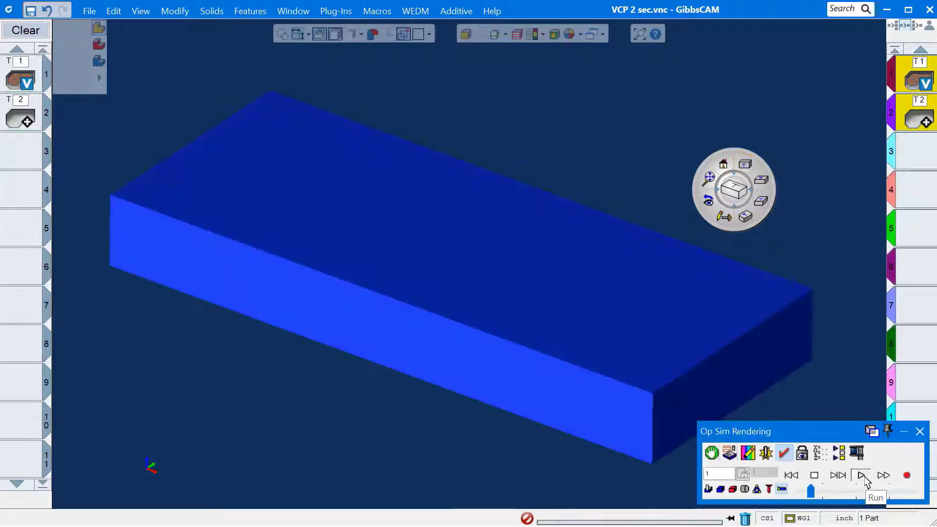
pyautogui.click(861, 475)
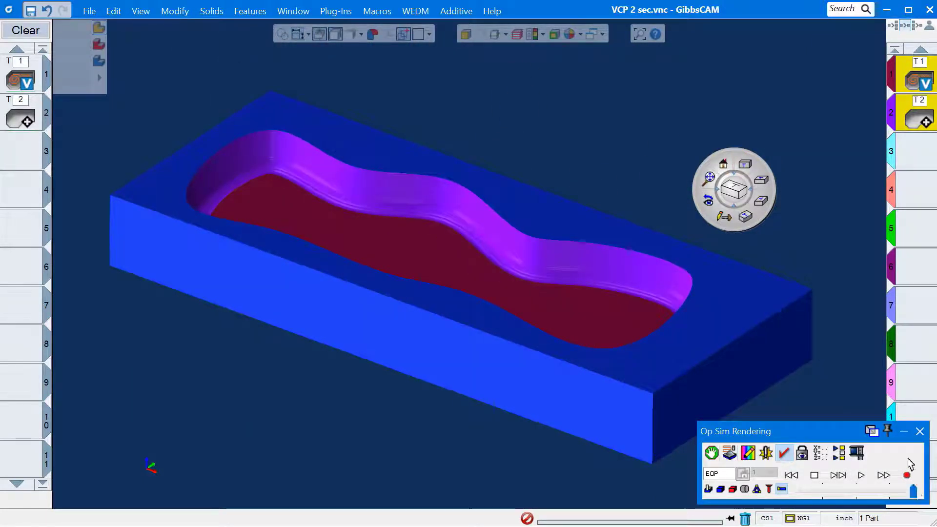
pyautogui.click(918, 432)
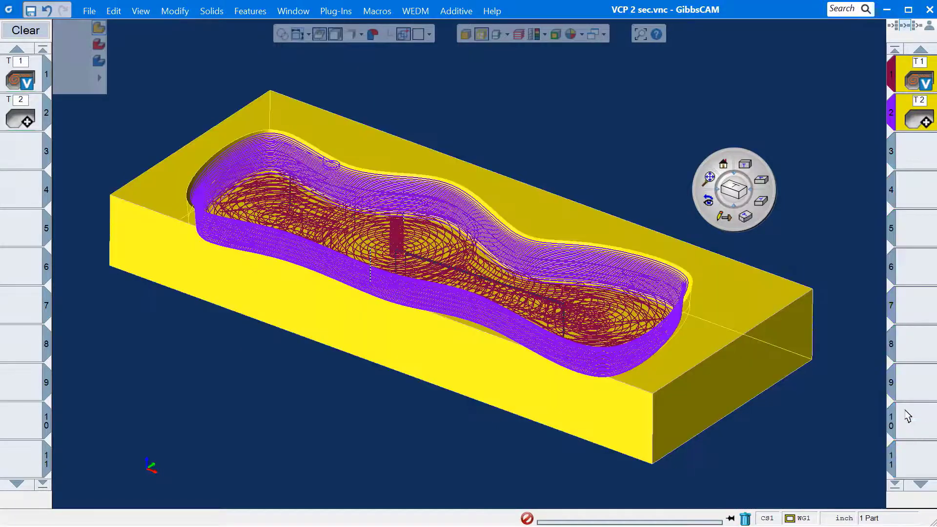
# Step: Post-process the operations with Generic Mill.pst into an output file named VCP 7, and close the resulting G-code and the post processor
pyautogui.click(767, 195)
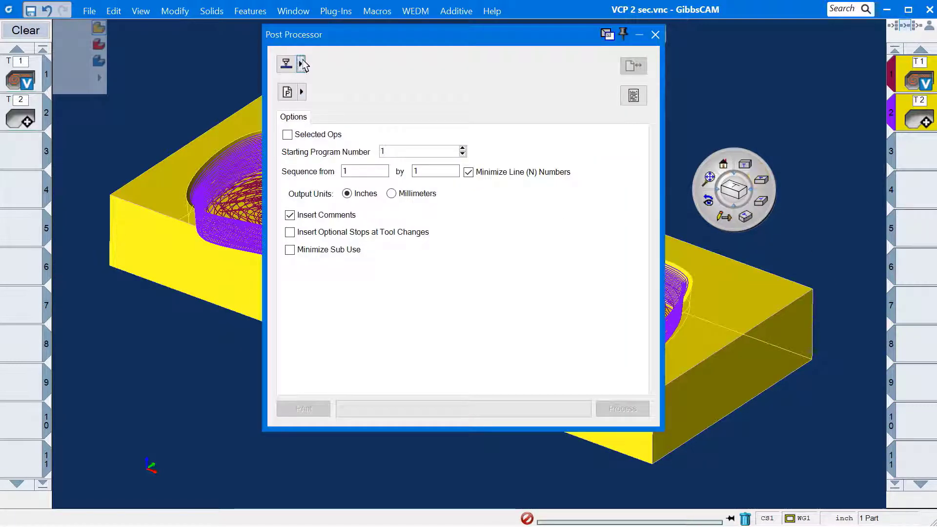
pyautogui.click(287, 92)
pyautogui.write('VCP')
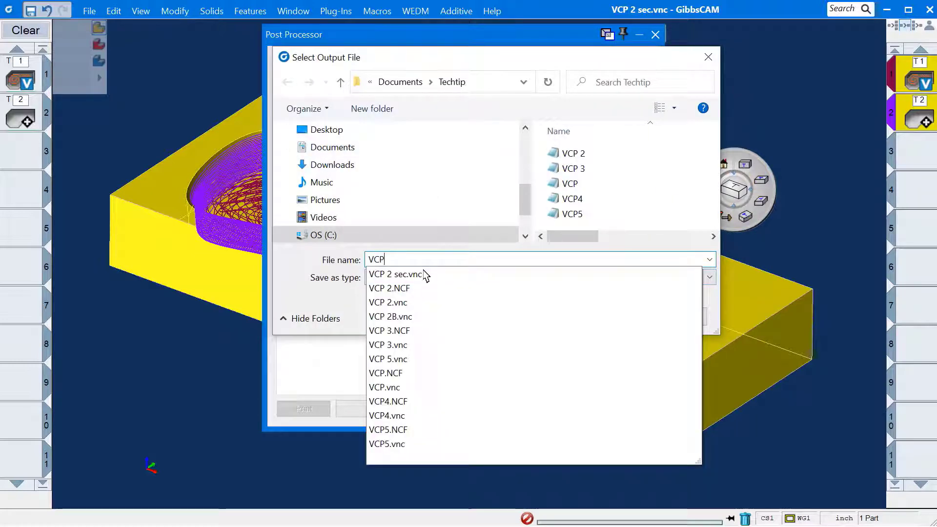
pyautogui.write(' 7')
pyautogui.click(620, 317)
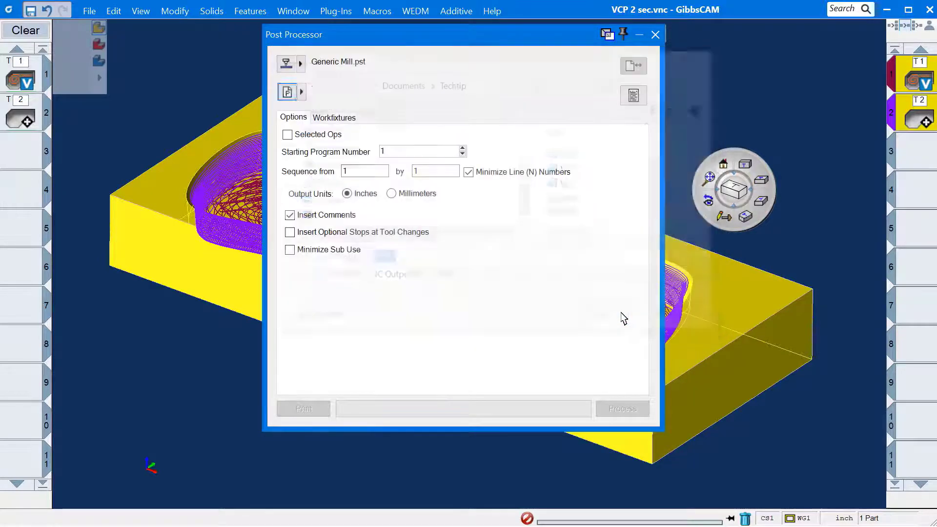
pyautogui.click(621, 409)
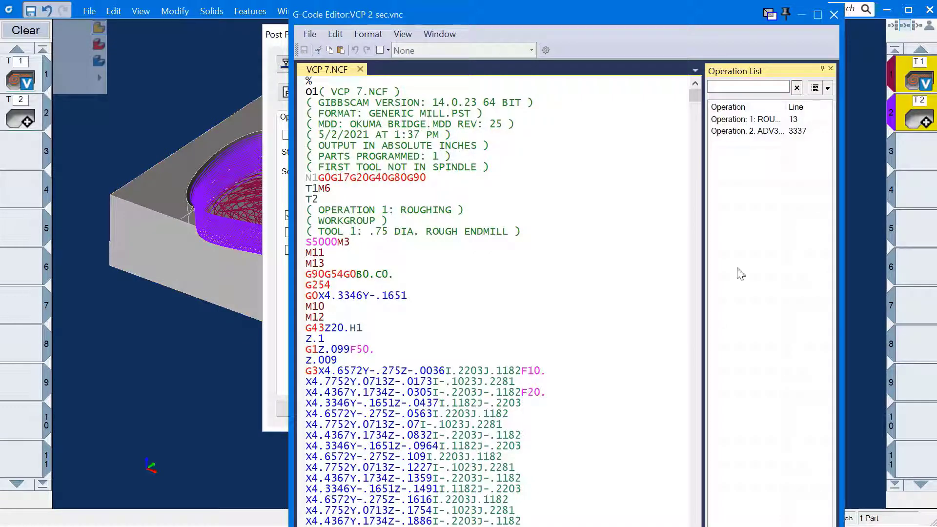
pyautogui.click(835, 14)
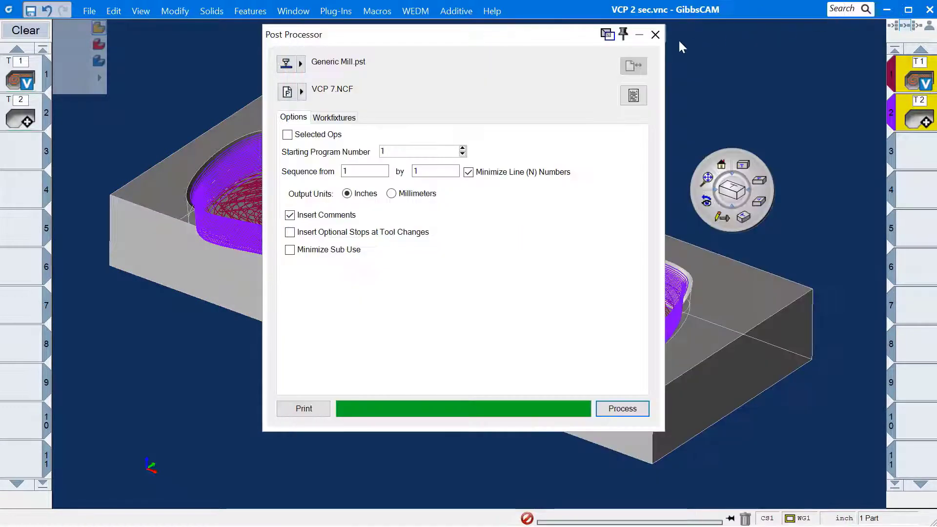
pyautogui.click(656, 35)
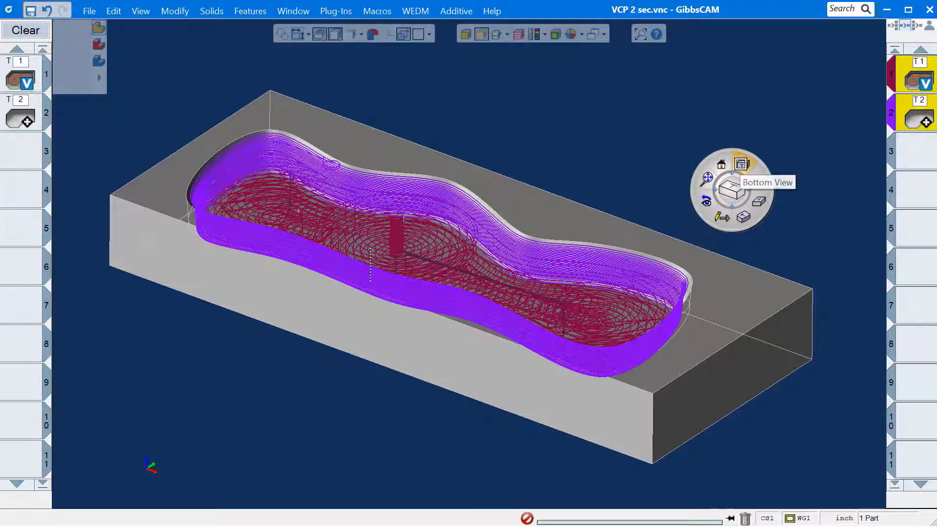
# Step: Examine the part and its toolpaths from the bottom, back, left and reversed isometric views of the trackball
pyautogui.click(741, 165)
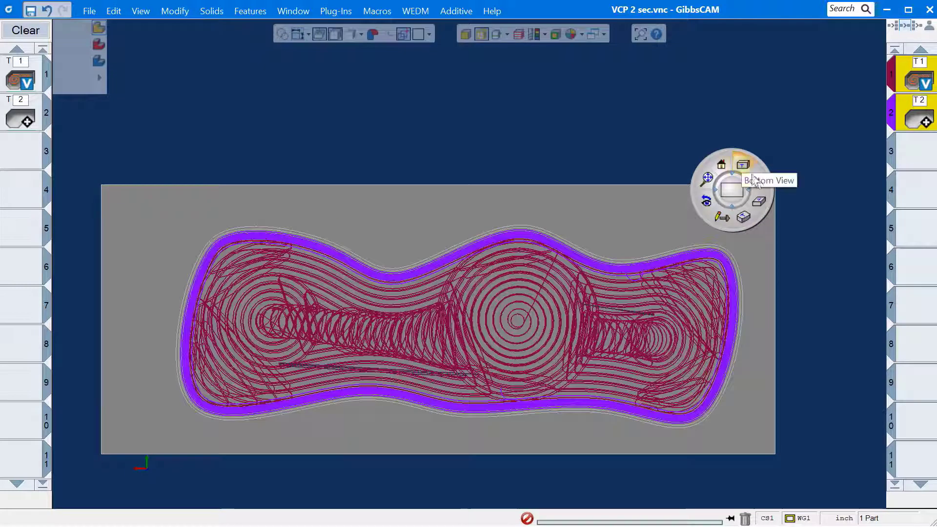
pyautogui.click(756, 177)
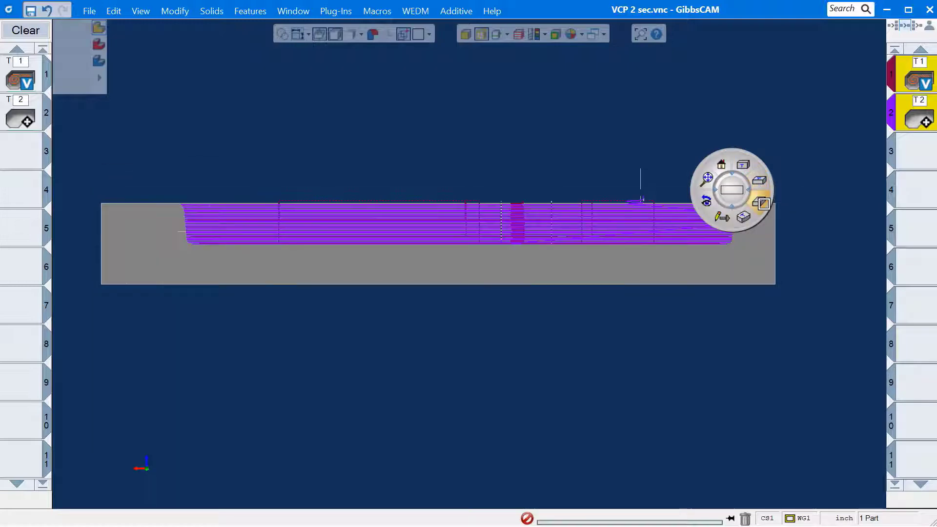
pyautogui.click(758, 201)
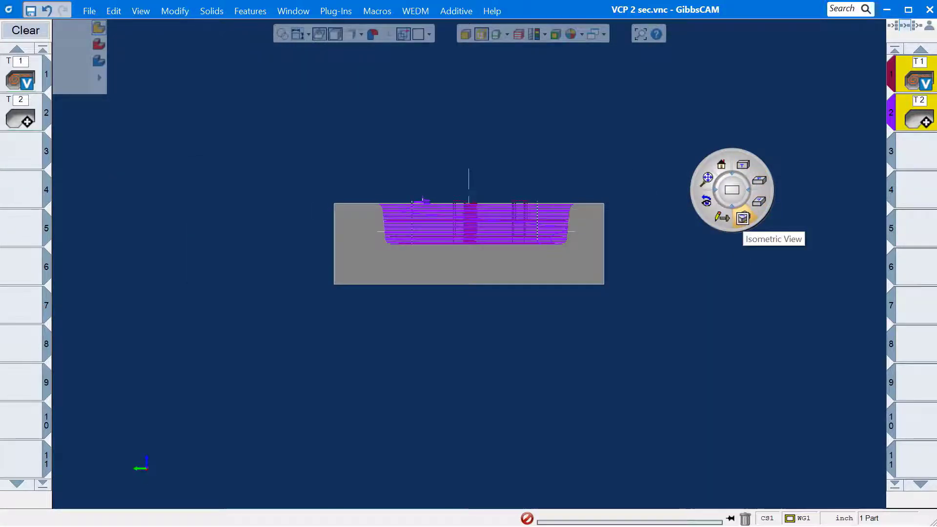
pyautogui.click(743, 219)
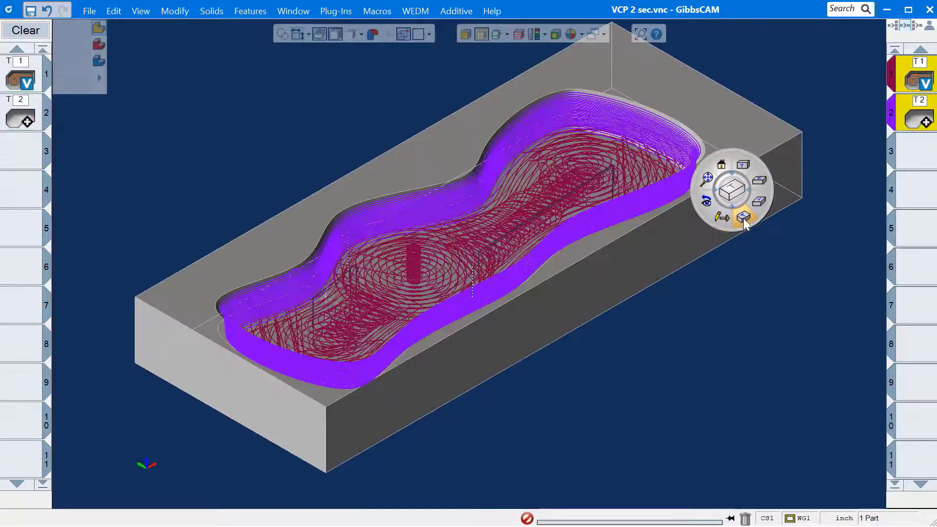
pyautogui.click(743, 166)
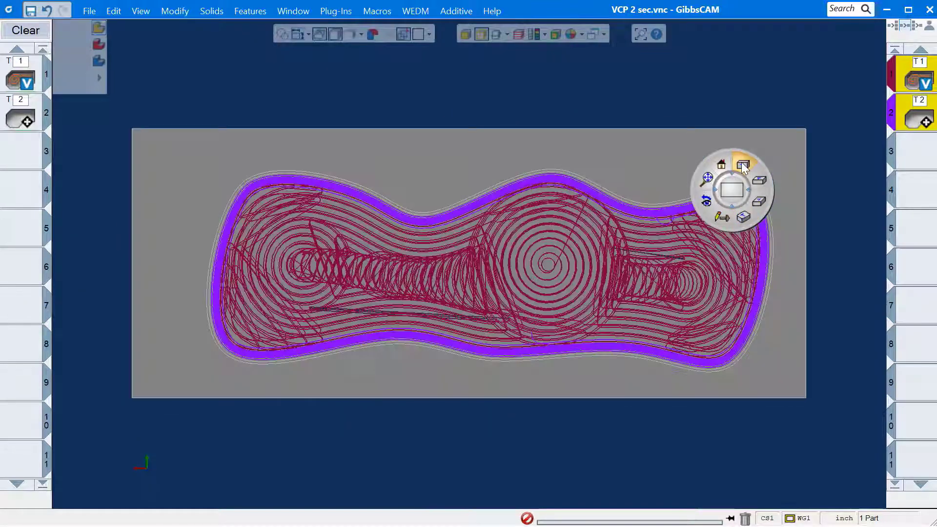
pyautogui.click(760, 202)
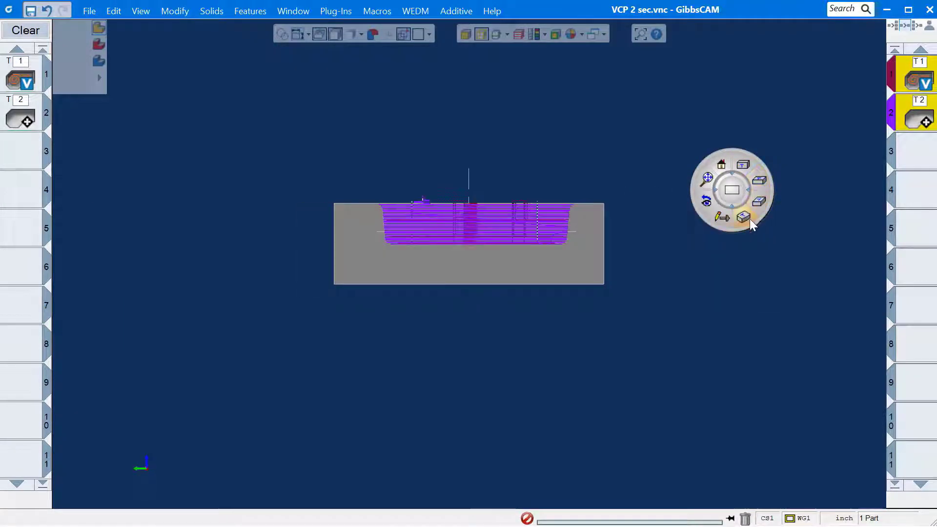
pyautogui.click(743, 217)
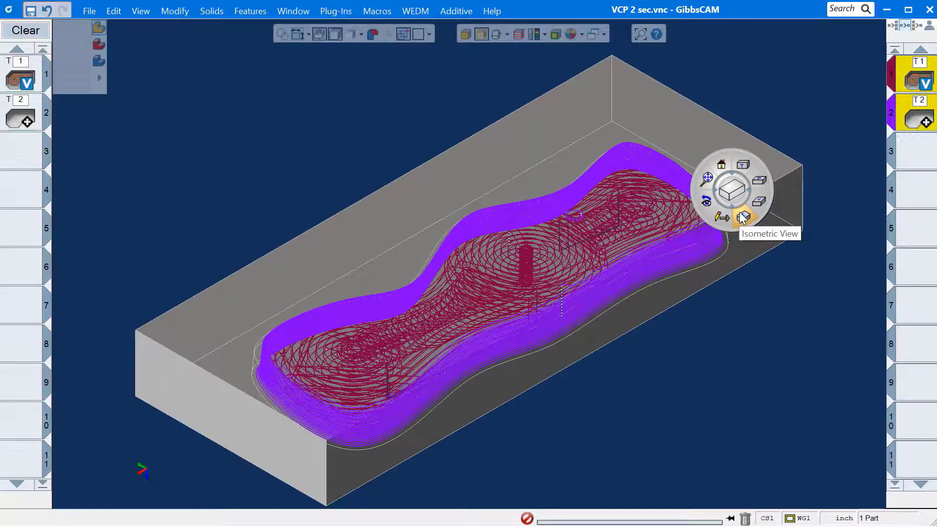
pyautogui.click(743, 219)
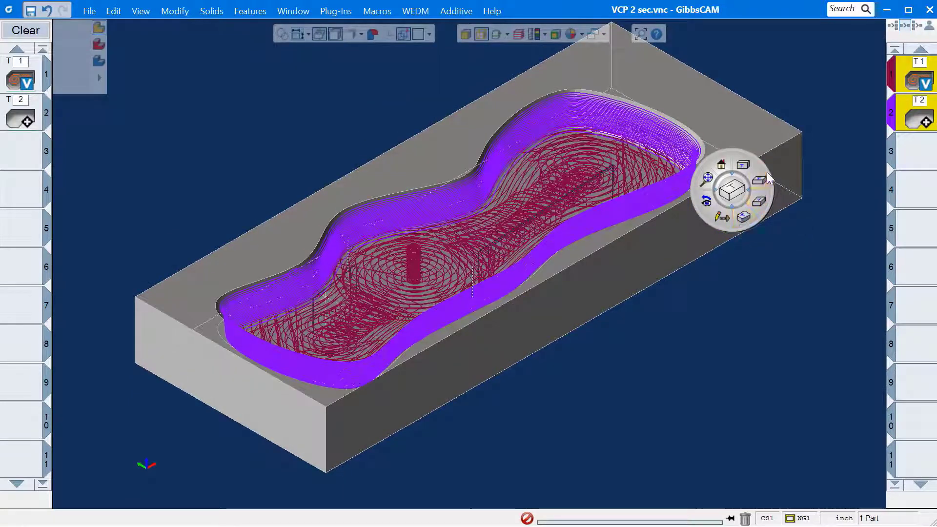